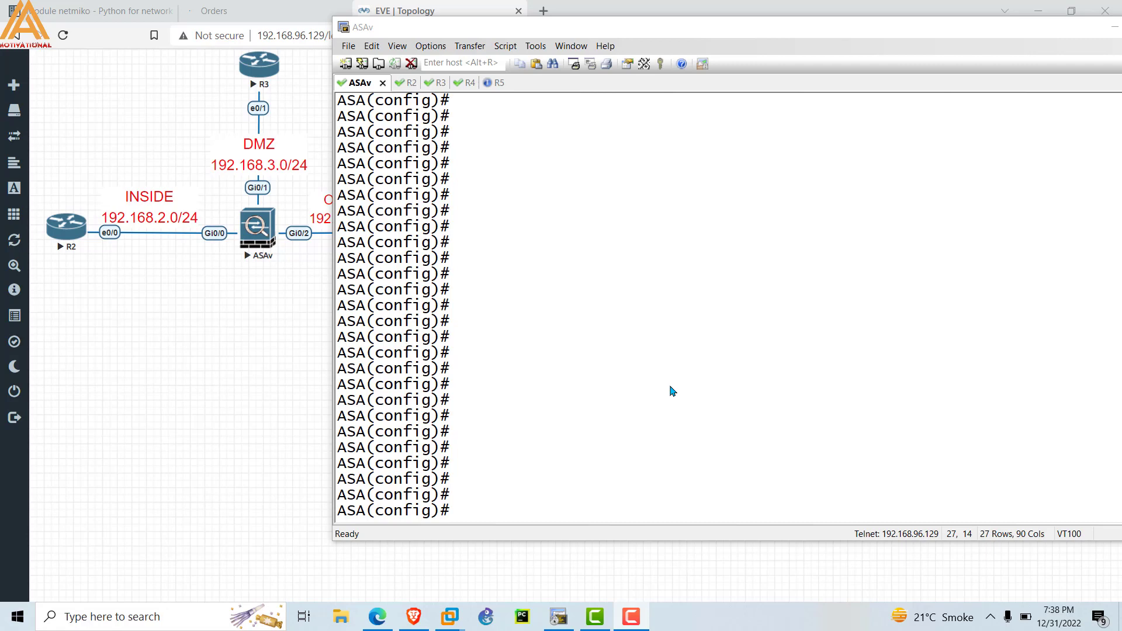
Bring the EVE-NG topology forward and outline the DMZ, INSIDE and OUTSIDE networks around the ASAv.
{"action": "left_click", "coordinate": [166, 380]}
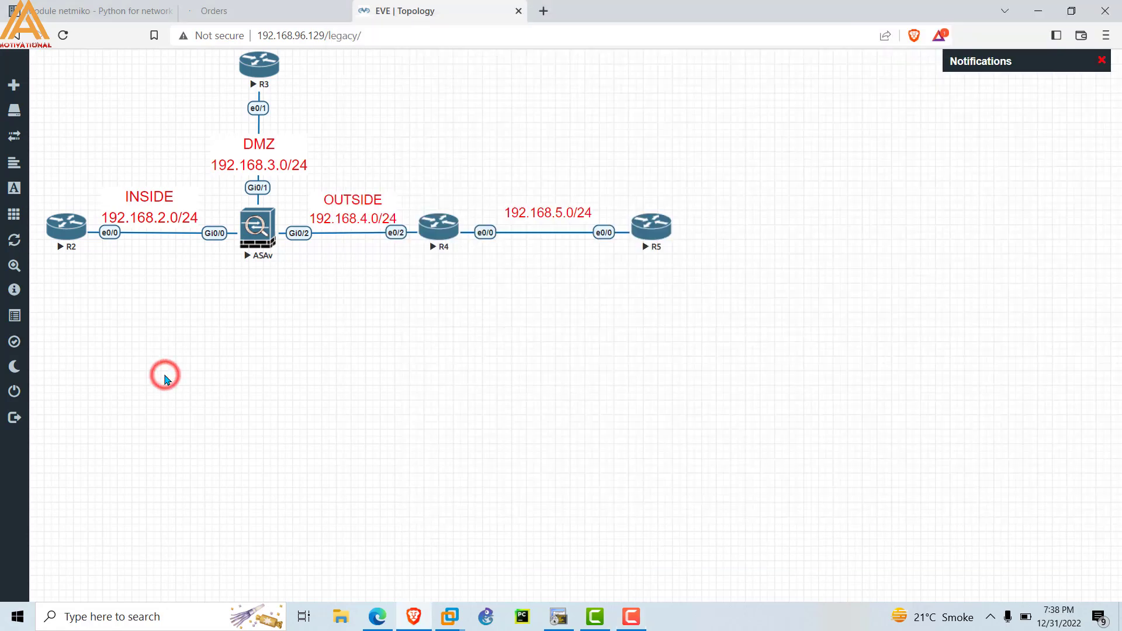
{"action": "left_click_drag", "start_coordinate": [200, 83], "coordinate": [316, 168]}
{"action": "left_click_drag", "start_coordinate": [94, 178], "coordinate": [226, 271]}
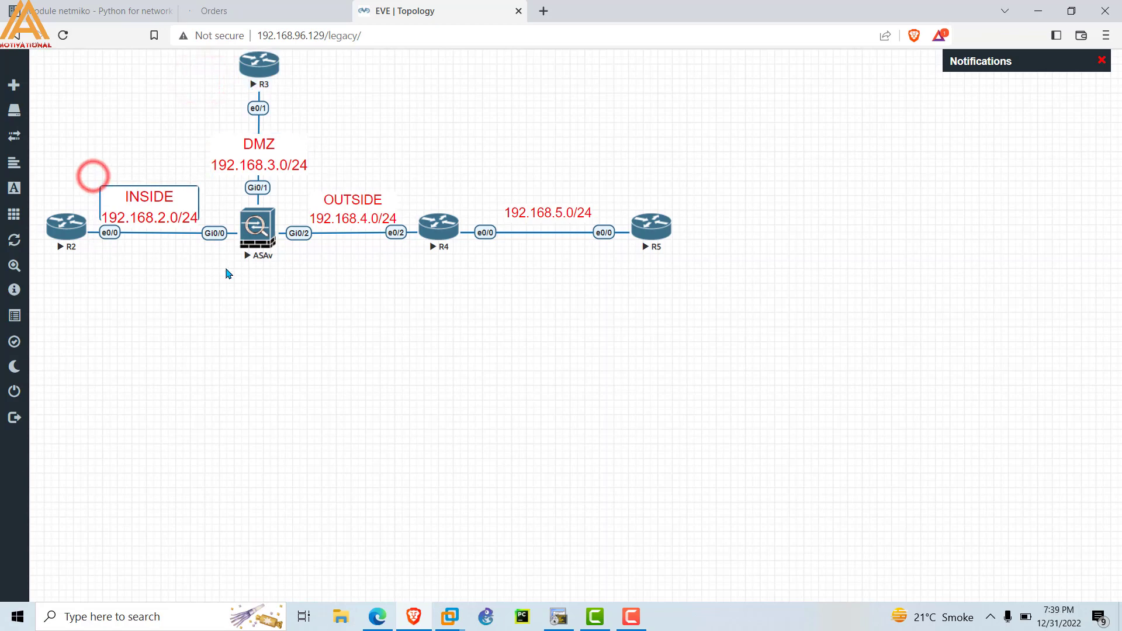
{"action": "left_click_drag", "start_coordinate": [317, 169], "coordinate": [421, 273]}
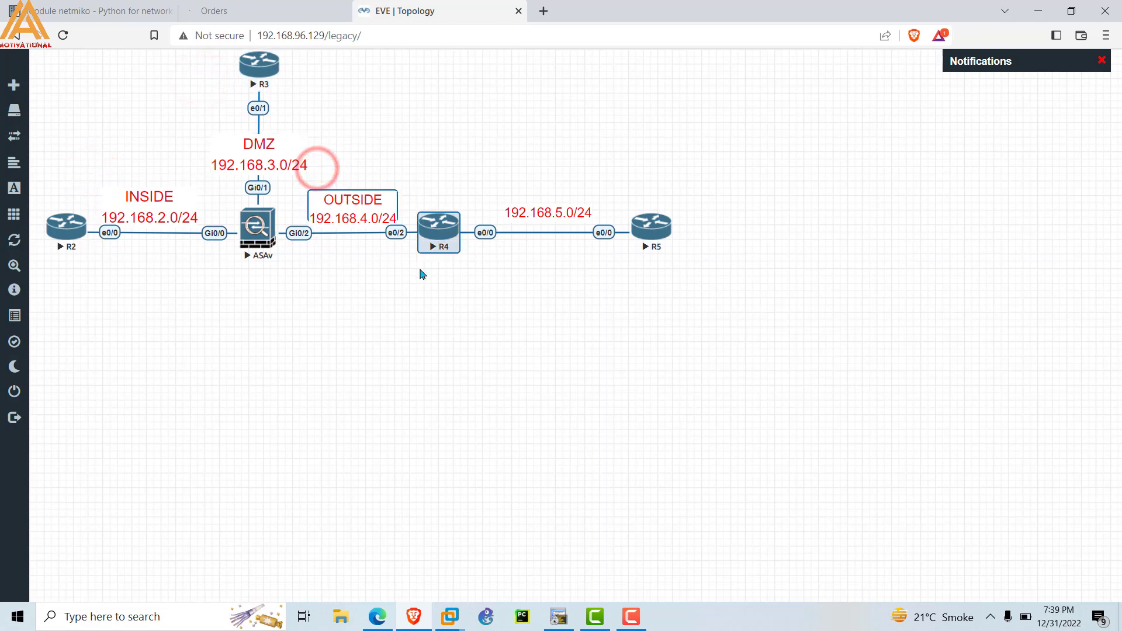
{"action": "left_click_drag", "start_coordinate": [56, 70], "coordinate": [441, 272]}
{"action": "left_click_drag", "start_coordinate": [50, 65], "coordinate": [448, 301]}
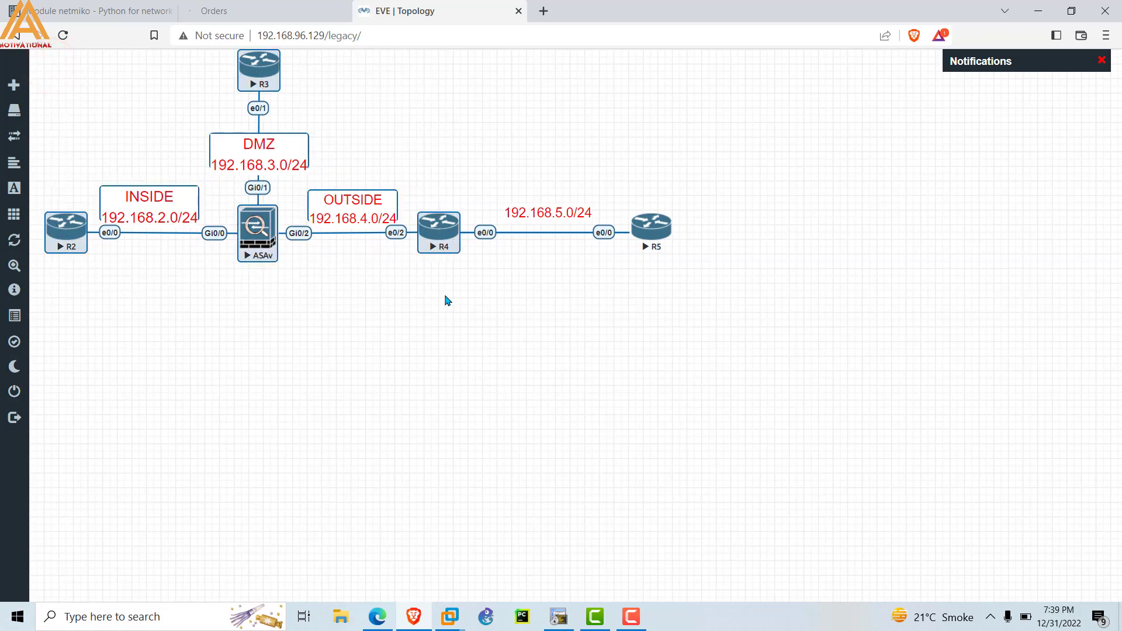
Point out the ASAv and the INSIDE, OUTSIDE and DMZ labels again, leaving nothing selected.
{"action": "left_click", "coordinate": [238, 330]}
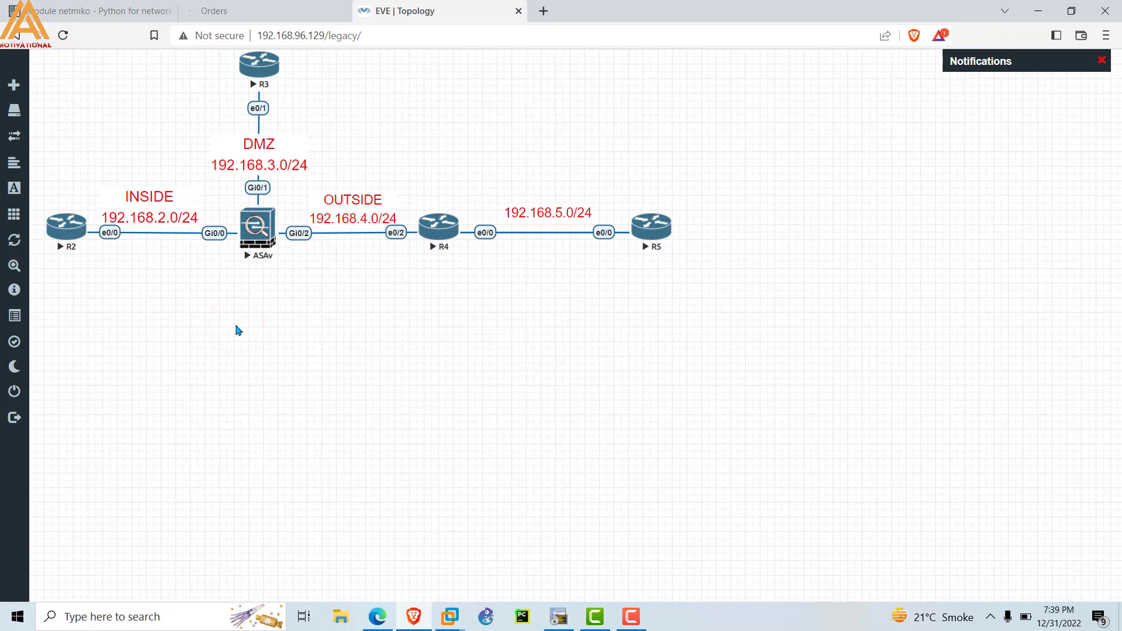
{"action": "left_click_drag", "start_coordinate": [181, 165], "coordinate": [329, 278]}
{"action": "left_click", "coordinate": [317, 315]}
{"action": "left_click_drag", "start_coordinate": [99, 157], "coordinate": [198, 254]}
{"action": "left_click_drag", "start_coordinate": [345, 156], "coordinate": [381, 248]}
{"action": "left_click_drag", "start_coordinate": [198, 128], "coordinate": [340, 181]}
{"action": "left_click", "coordinate": [383, 402]}
Run 'show ip address' on the ASAv terminal in SecureCRT.
{"action": "left_click", "coordinate": [559, 616]}
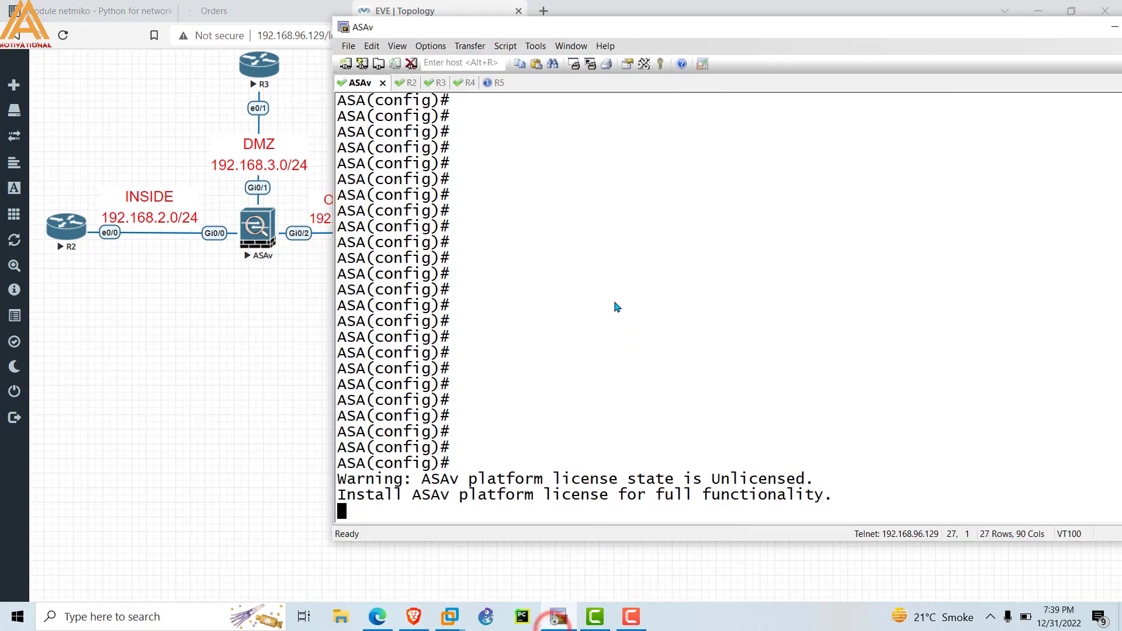
{"action": "left_click", "coordinate": [499, 390]}
{"action": "key", "text": "Return"}
{"action": "key", "text": "Return"}
{"action": "key", "text": "Return"}
{"action": "key", "text": "Return"}
{"action": "key", "text": "Return"}
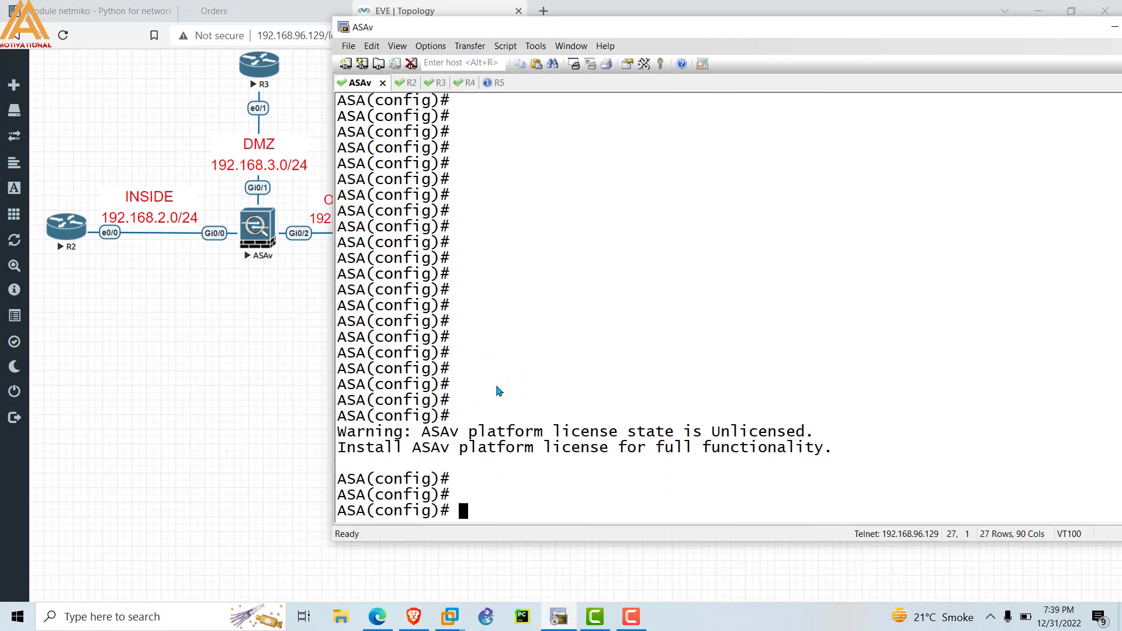
{"action": "key", "text": "Return"}
{"action": "key", "text": "Return"}
{"action": "key", "text": "Return"}
{"action": "key", "text": "Return"}
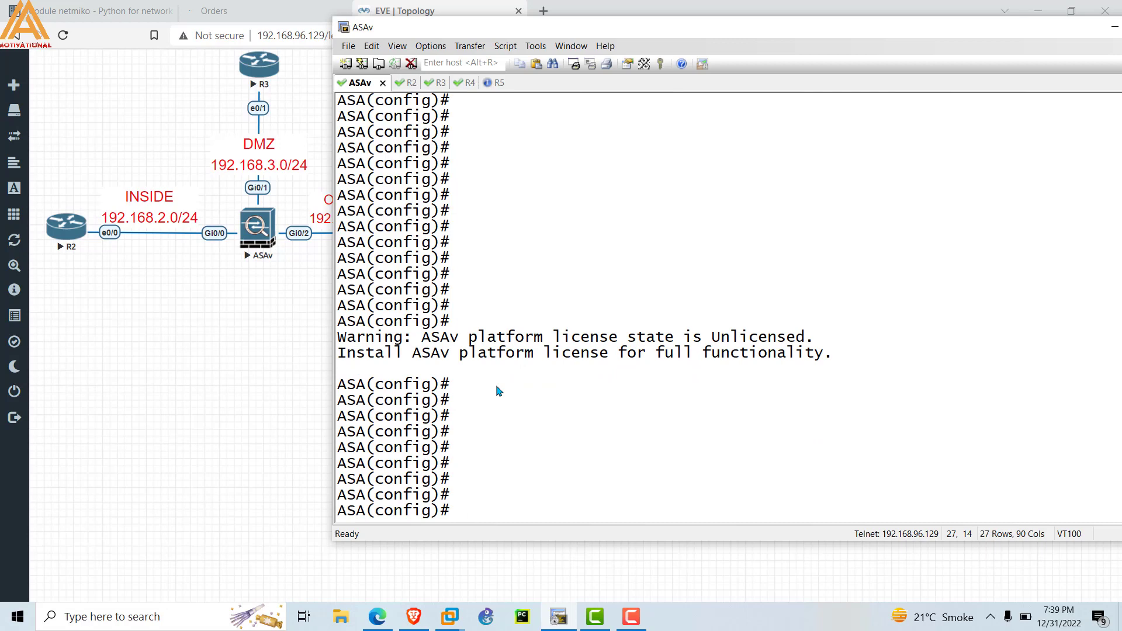
{"action": "key", "text": "Return"}
{"action": "key", "text": "Return"}
{"action": "key", "text": "Return"}
{"action": "key", "text": "Return"}
{"action": "key", "text": "Return"}
{"action": "key", "text": "Return"}
{"action": "key", "text": "Return"}
{"action": "key", "text": "Return"}
{"action": "key", "text": "Return"}
{"action": "key", "text": "Return"}
{"action": "key", "text": "Return"}
{"action": "key", "text": "Return"}
{"action": "key", "text": "Return"}
{"action": "key", "text": "Return"}
{"action": "key", "text": "Return"}
{"action": "key", "text": "Return"}
{"action": "key", "text": "Return"}
{"action": "key", "text": "Return"}
{"action": "type", "text": "sho"}
{"action": "key", "text": "Tab"}
{"action": "type", "text": "ip add"}
{"action": "key", "text": "Tab"}
{"action": "key", "text": "Return"}
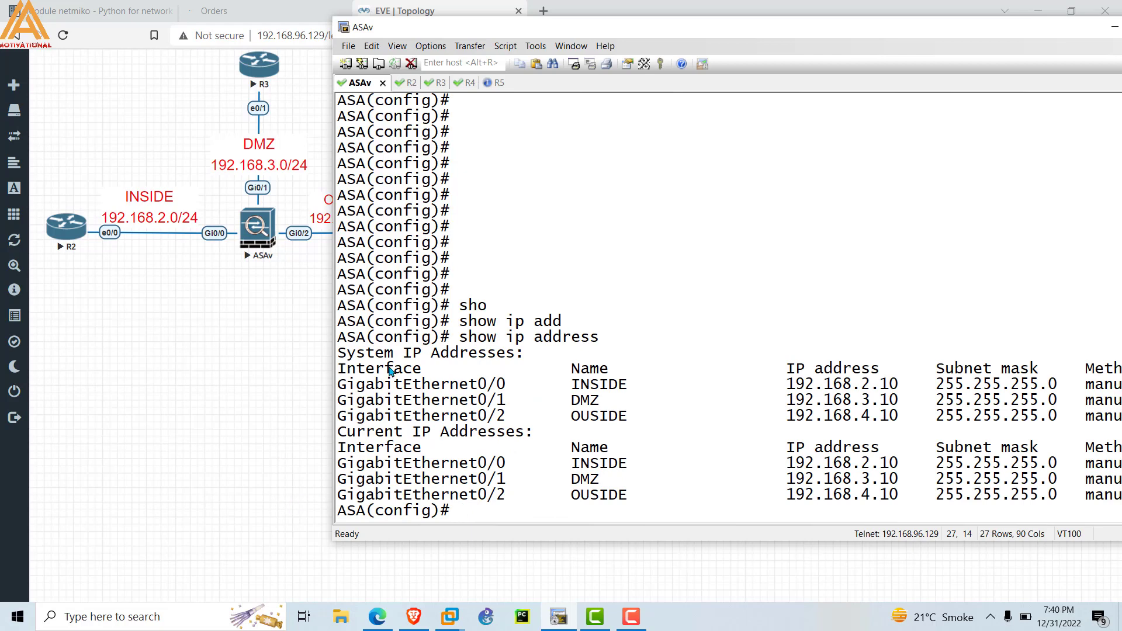
Highlight the INSIDE 192.168.2.10, DMZ 192.168.3.10 and OUSIDE 192.168.4.10 addresses in the output.
{"action": "left_click_drag", "start_coordinate": [405, 384], "coordinate": [502, 379]}
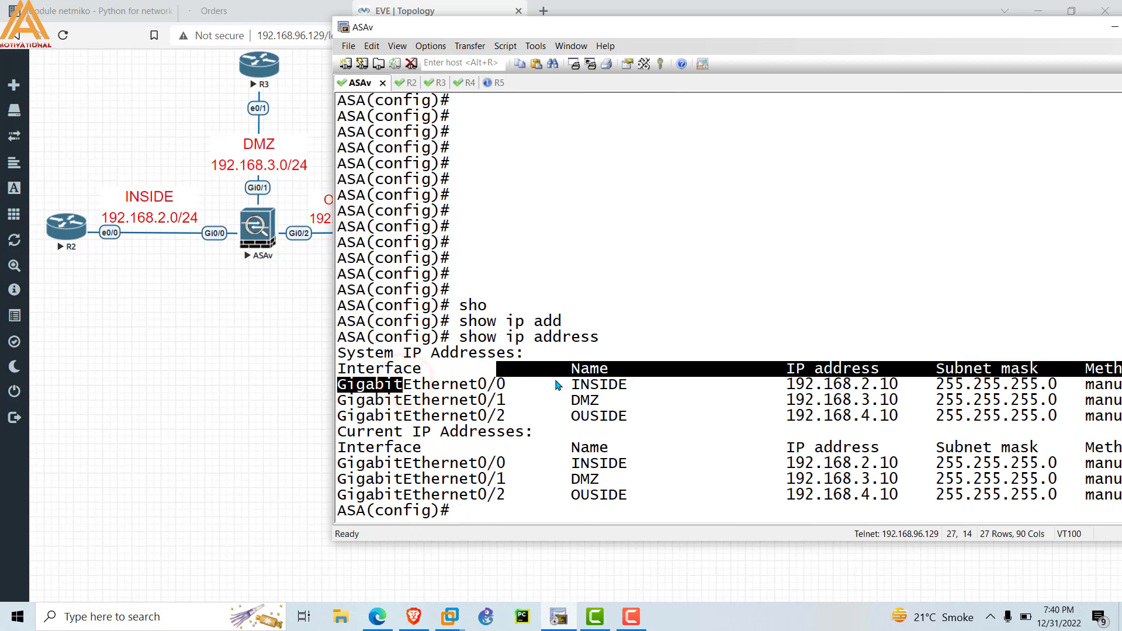
{"action": "double_click", "coordinate": [575, 384]}
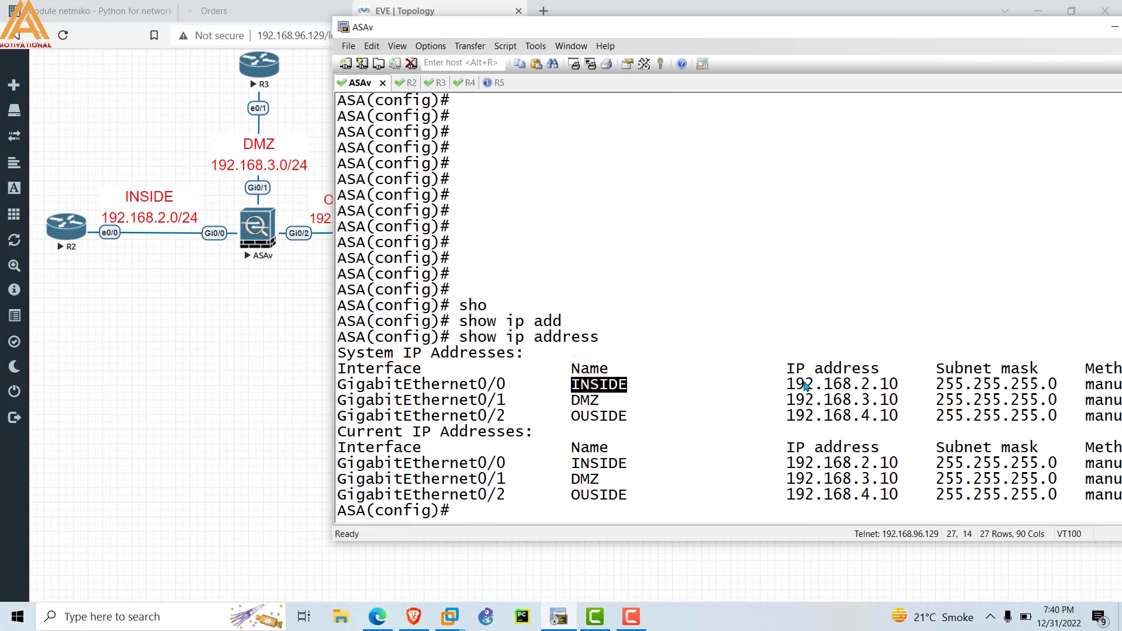
{"action": "left_click_drag", "start_coordinate": [786, 384], "coordinate": [886, 386]}
{"action": "left_click_drag", "start_coordinate": [787, 399], "coordinate": [904, 402]}
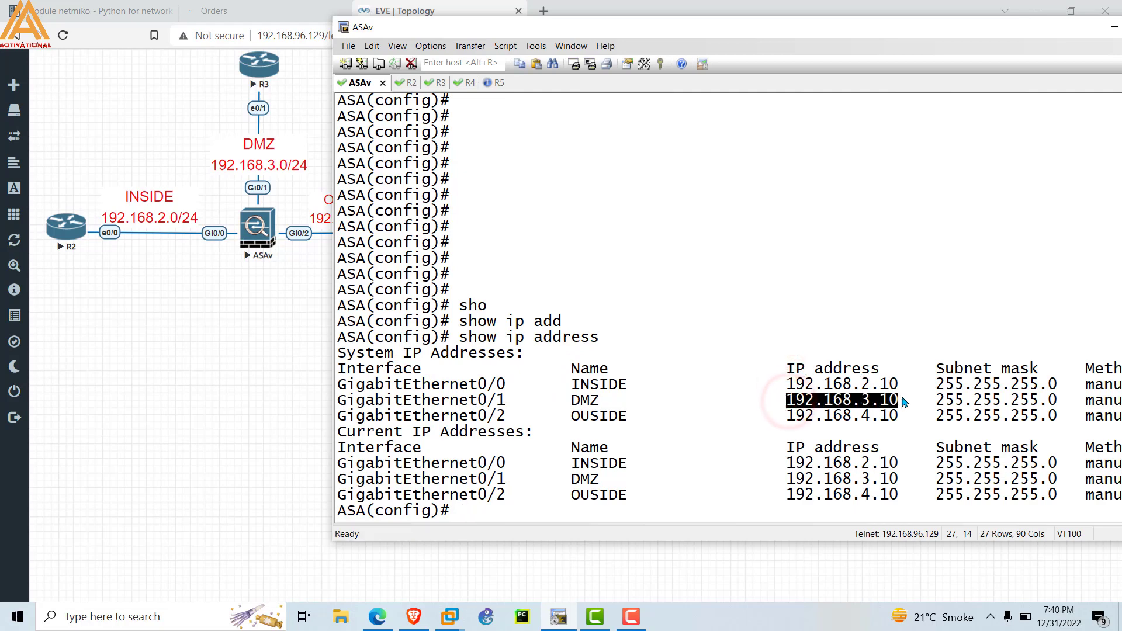
{"action": "double_click", "coordinate": [789, 417]}
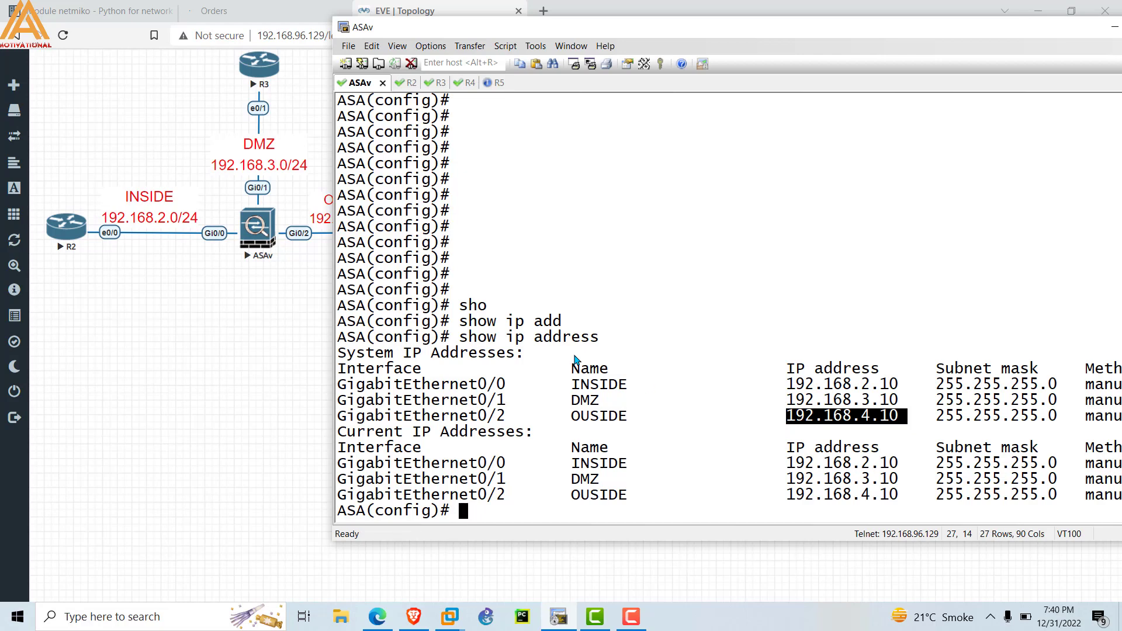
{"action": "left_click", "coordinate": [461, 513]}
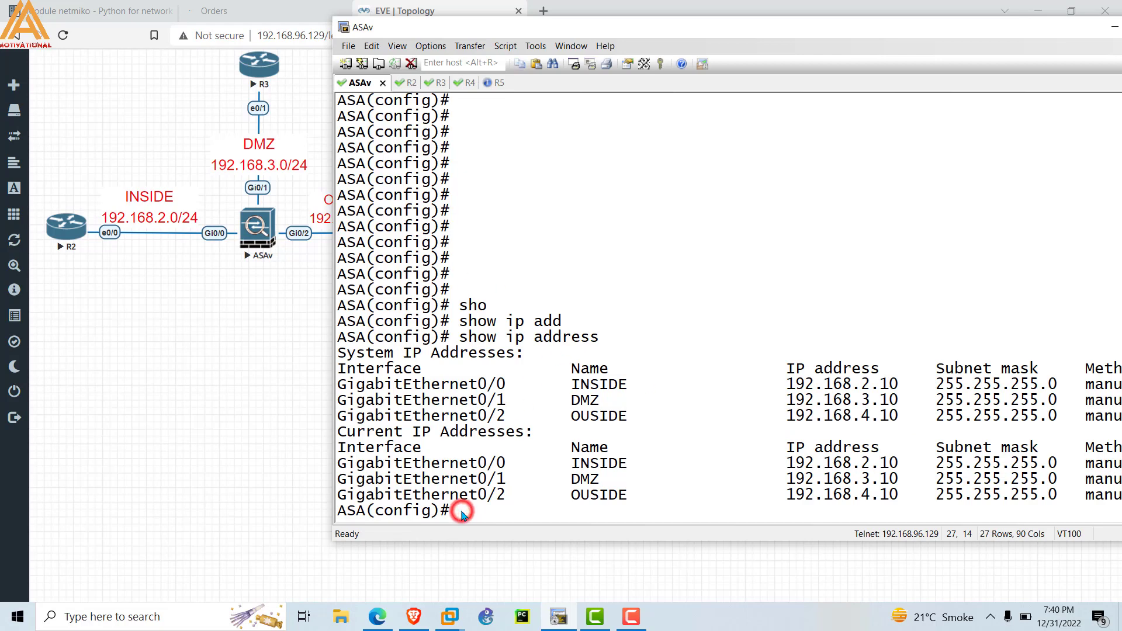
Ping 192.168.2.2 from the ASAv and highlight the successful replies.
{"action": "key", "text": "Return"}
{"action": "key", "text": "Return"}
{"action": "key", "text": "Return"}
{"action": "type", "text": "ping "}
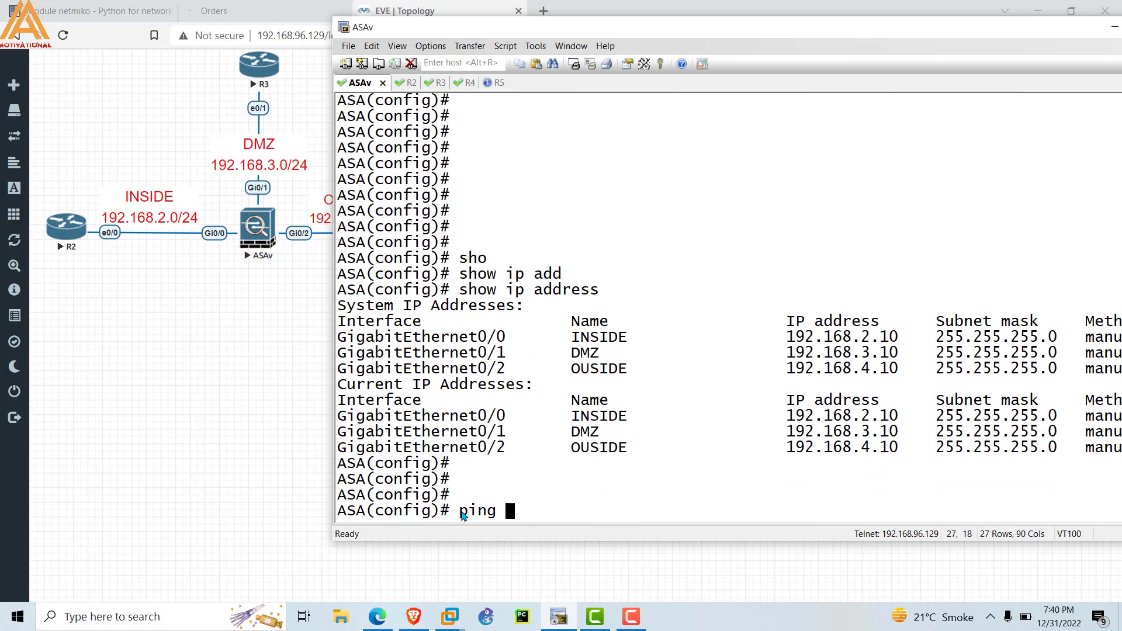
{"action": "type", "text": "192.168.2.2"}
{"action": "key", "text": "Return"}
{"action": "double_click", "coordinate": [390, 480]}
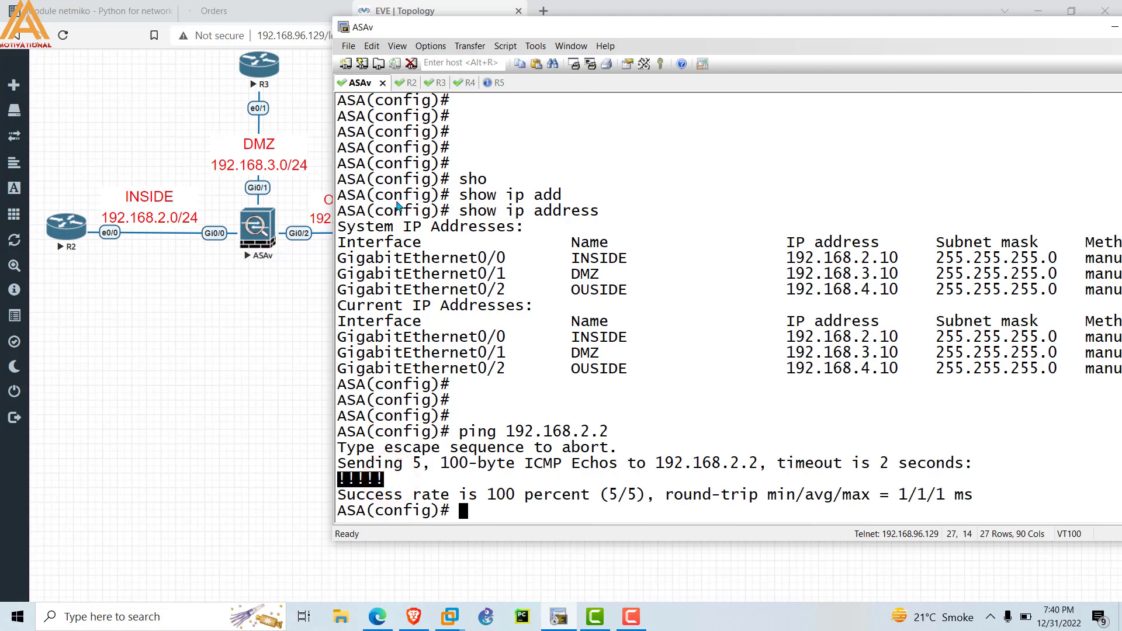
{"action": "left_click", "coordinate": [496, 392]}
Ping 192.168.3.3 and 192.168.4.4, both succeeding at 100 percent.
{"action": "type", "text": "ping "}
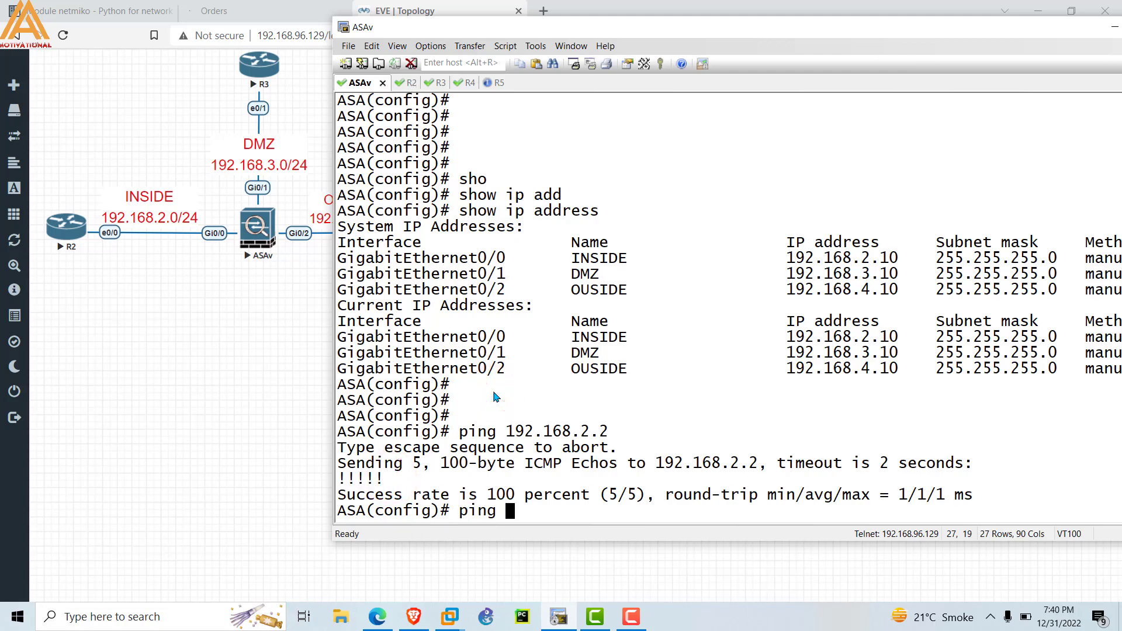
{"action": "type", "text": "192.168.3.3"}
{"action": "key", "text": "Return"}
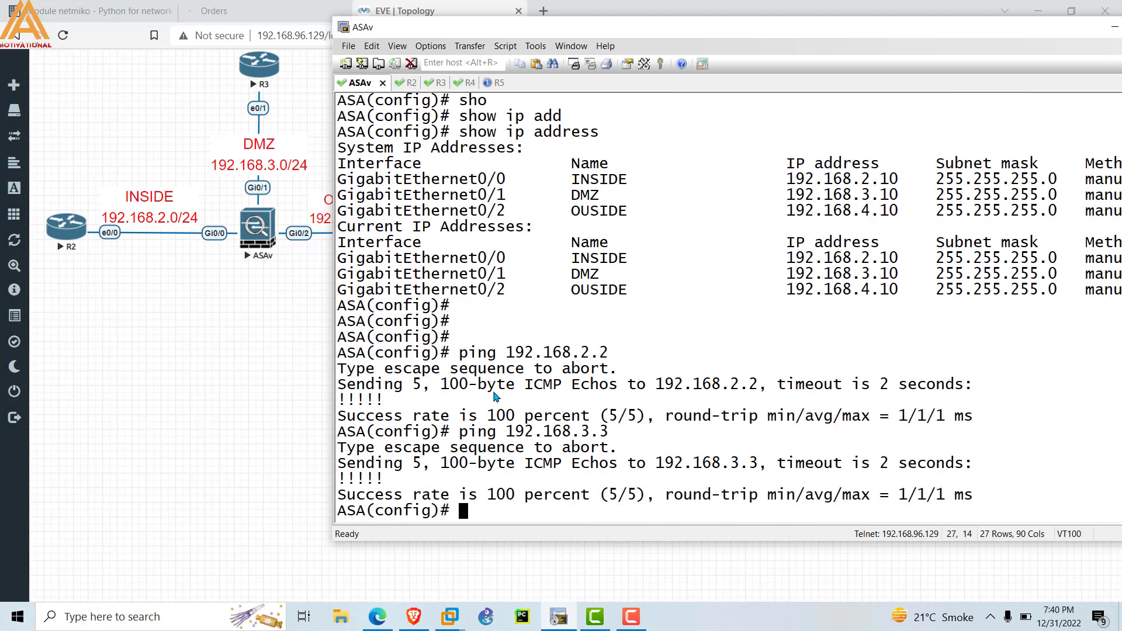
{"action": "type", "text": "ping 192."}
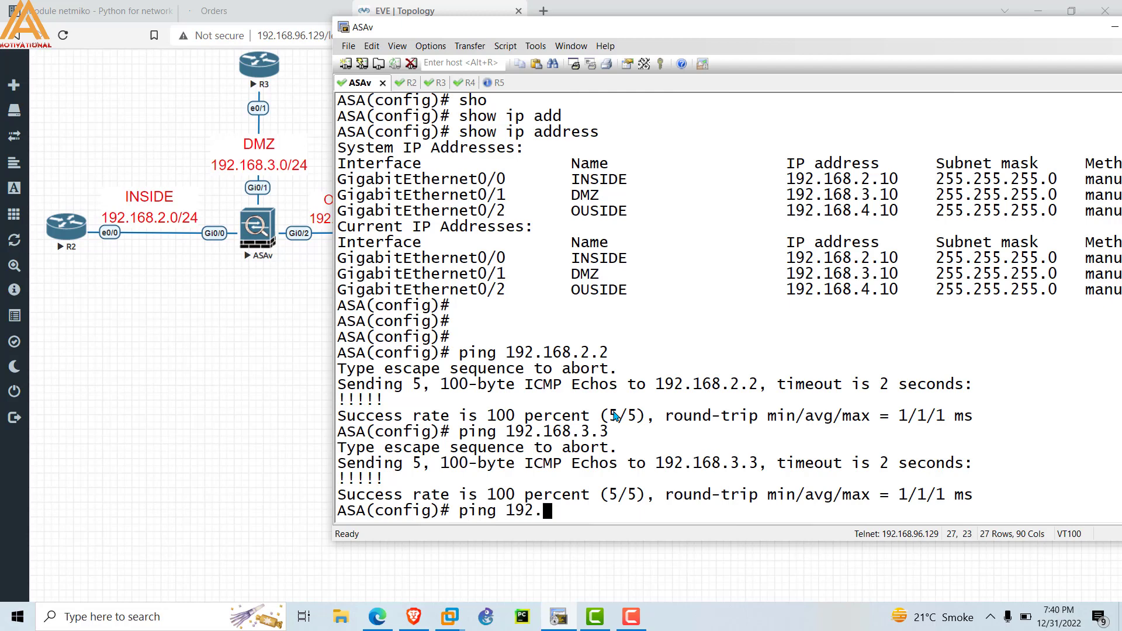
{"action": "type", "text": "168.4.4"}
{"action": "key", "text": "Return"}
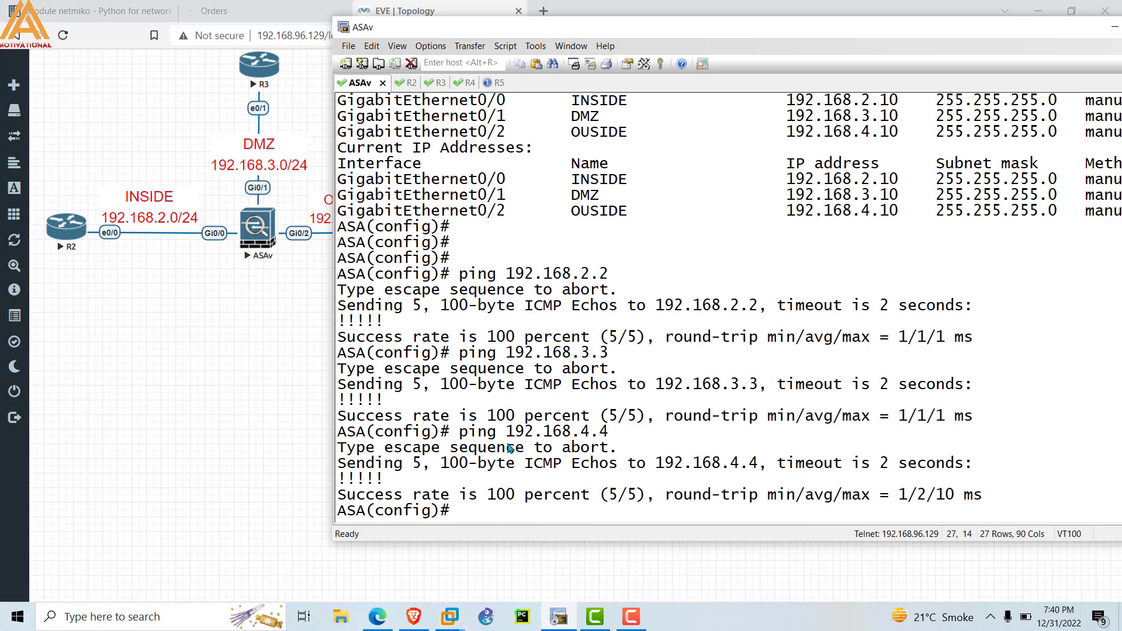
{"action": "key", "text": "Return"}
{"action": "key", "text": "Return"}
{"action": "key", "text": "Return"}
{"action": "key", "text": "Return"}
{"action": "key", "text": "Return"}
{"action": "key", "text": "Return"}
{"action": "key", "text": "Return"}
{"action": "key", "text": "Return"}
{"action": "key", "text": "Return"}
{"action": "key", "text": "Return"}
{"action": "key", "text": "Return"}
{"action": "key", "text": "Return"}
{"action": "key", "text": "Return"}
{"action": "key", "text": "Return"}
{"action": "key", "text": "Return"}
{"action": "key", "text": "Return"}
{"action": "key", "text": "Return"}
{"action": "key", "text": "Return"}
{"action": "key", "text": "Return"}
{"action": "key", "text": "Return"}
{"action": "key", "text": "Return"}
{"action": "key", "text": "Return"}
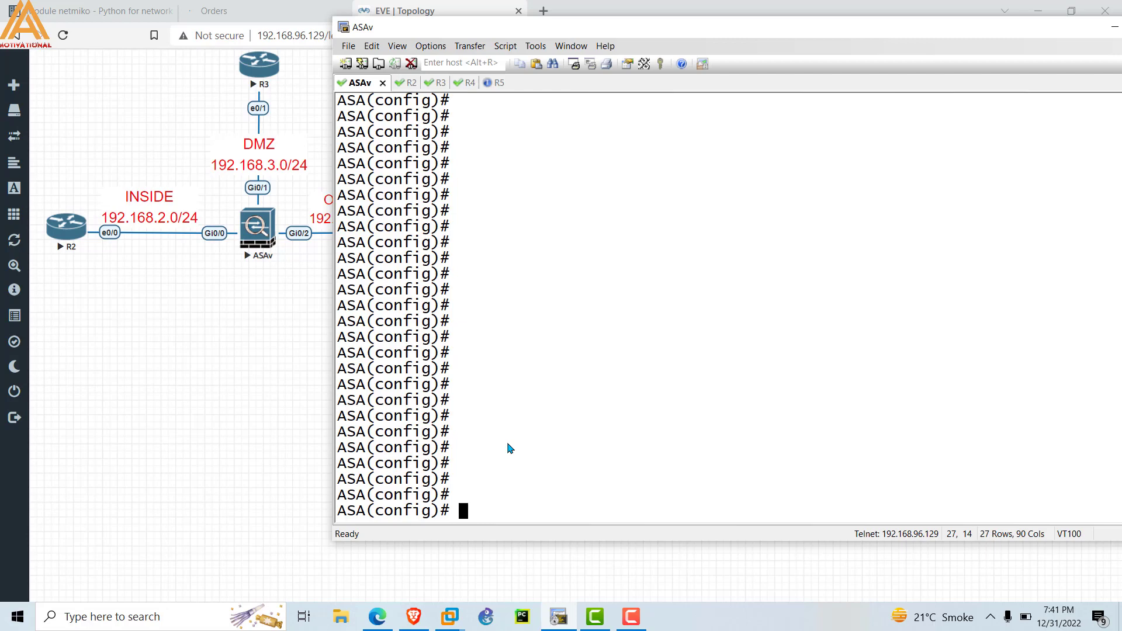
Enter a 'username' command on the ASAv with the account name and its password.
{"action": "type", "text": "usern"}
{"action": "key", "text": "Tab"}
{"action": "type", "text": "A"}
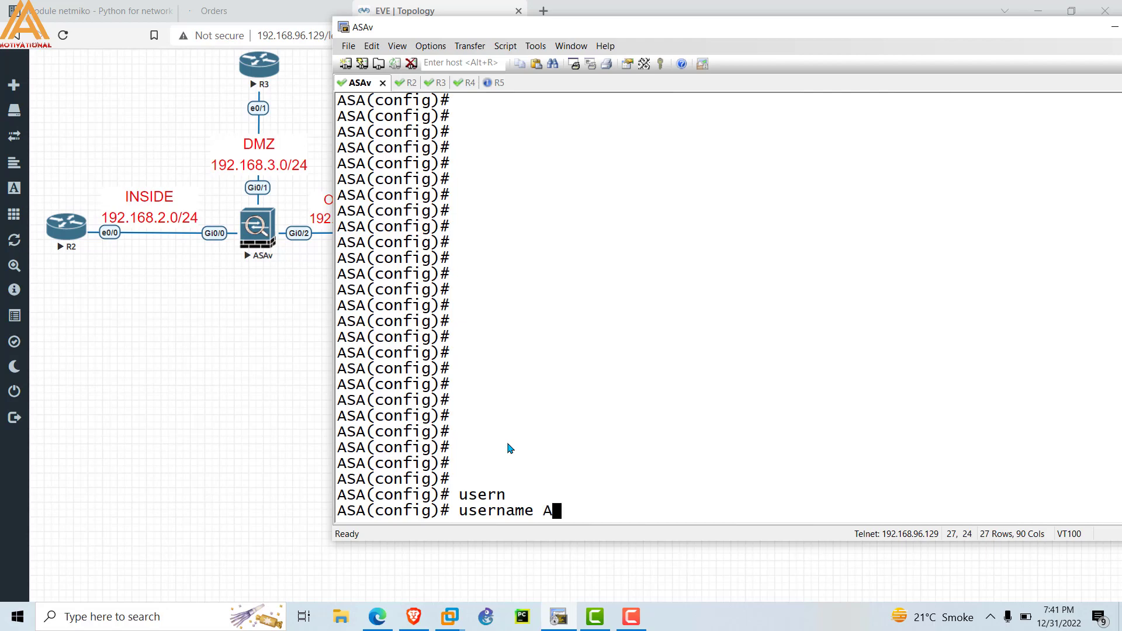
{"action": "type", "text": "FTAB pass"}
{"action": "key", "text": "Tab"}
{"action": "type", "text": "CCIE"}
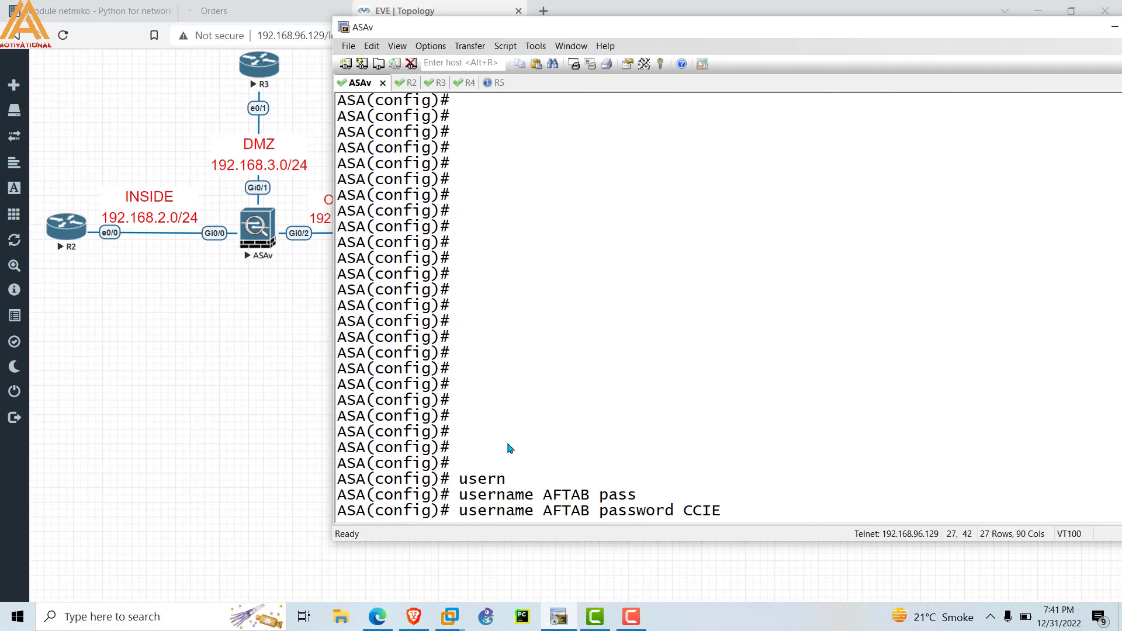
{"action": "key", "text": "Return"}
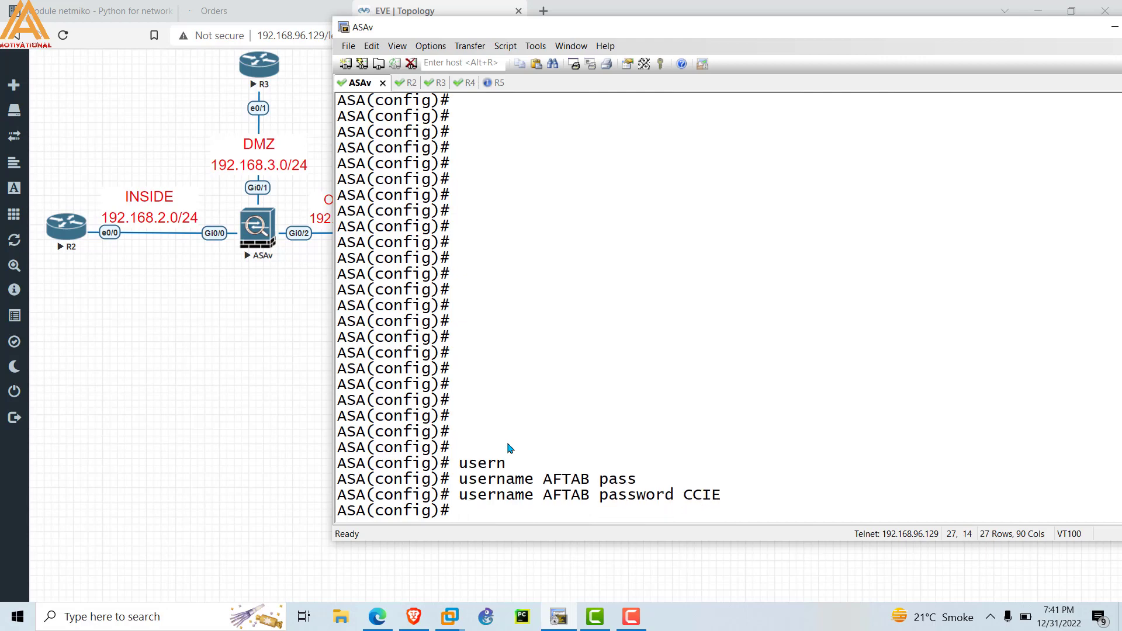
Run 'crypto key generate rsa modulus 1024' on the ASAv.
{"action": "type", "text": "cry"}
{"action": "key", "text": "Tab"}
{"action": "type", "text": "ke"}
{"action": "key", "text": "Tab"}
{"action": "type", "text": "ger"}
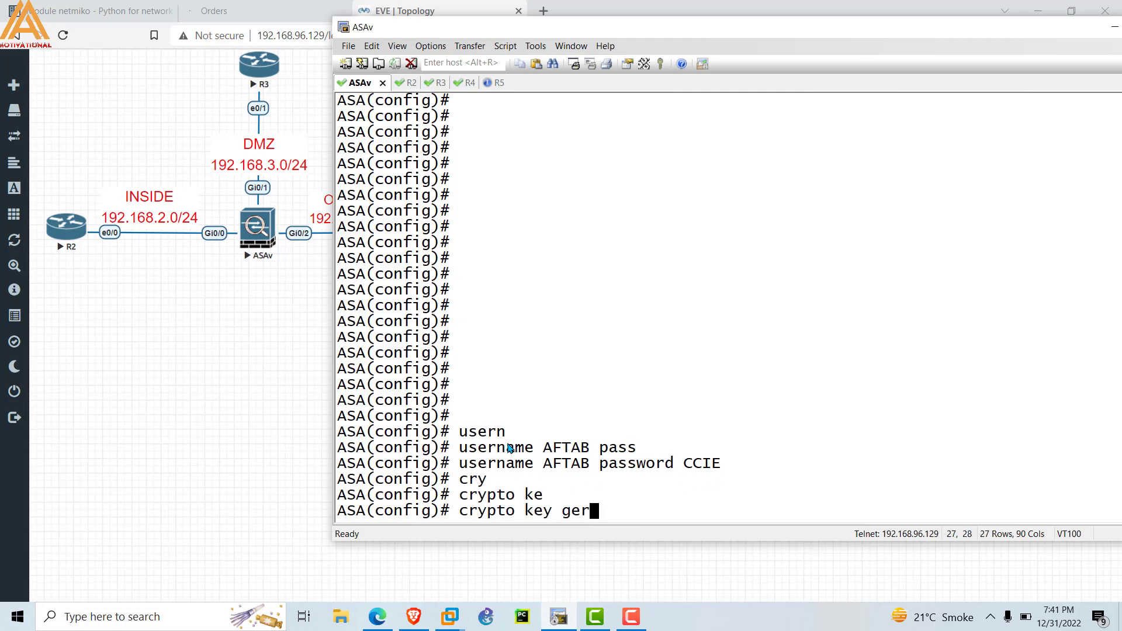
{"action": "key", "text": "Tab"}
{"action": "type", "text": "ne"}
{"action": "key", "text": "Tab"}
{"action": "type", "text": "rs"}
{"action": "key", "text": "Tab"}
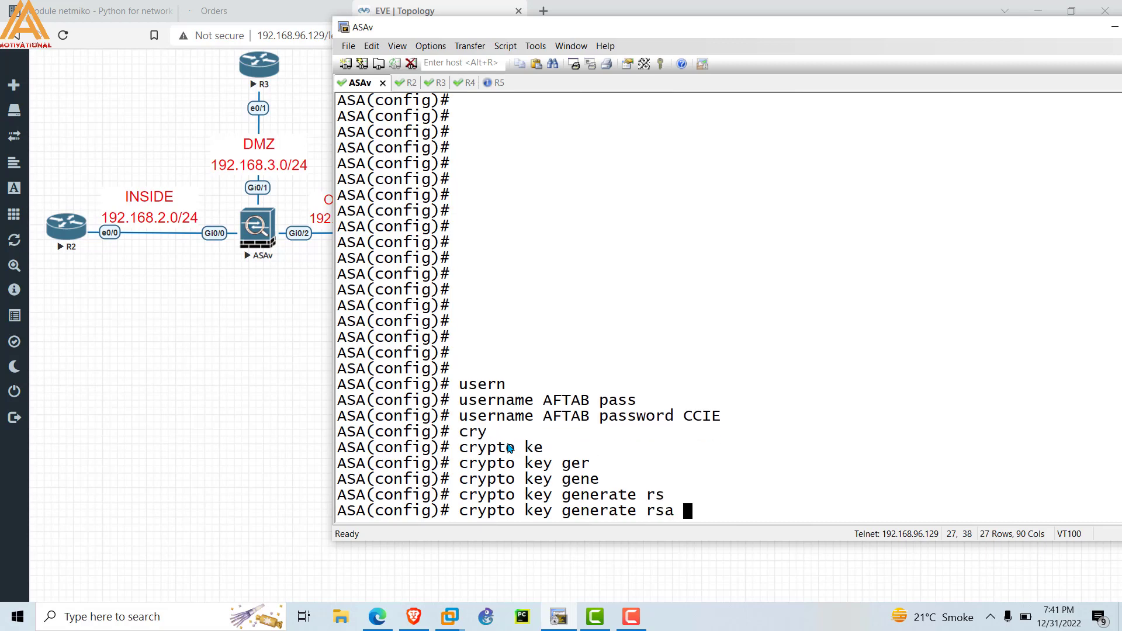
{"action": "type", "text": "mo"}
{"action": "key", "text": "Tab"}
{"action": "type", "text": "1024"}
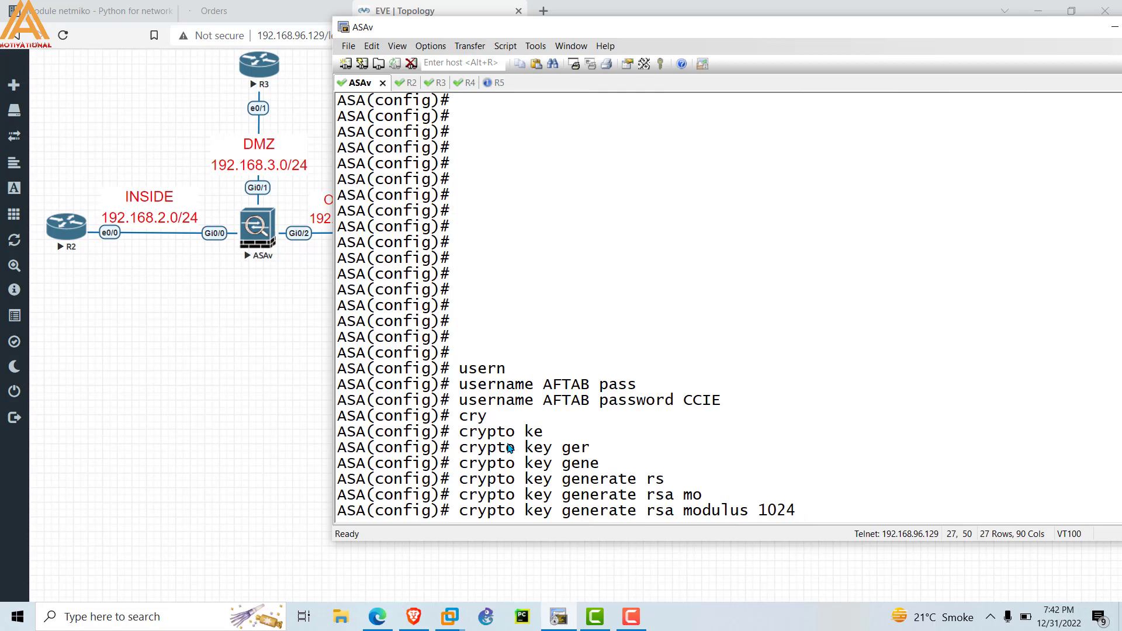
{"action": "key", "text": "Return"}
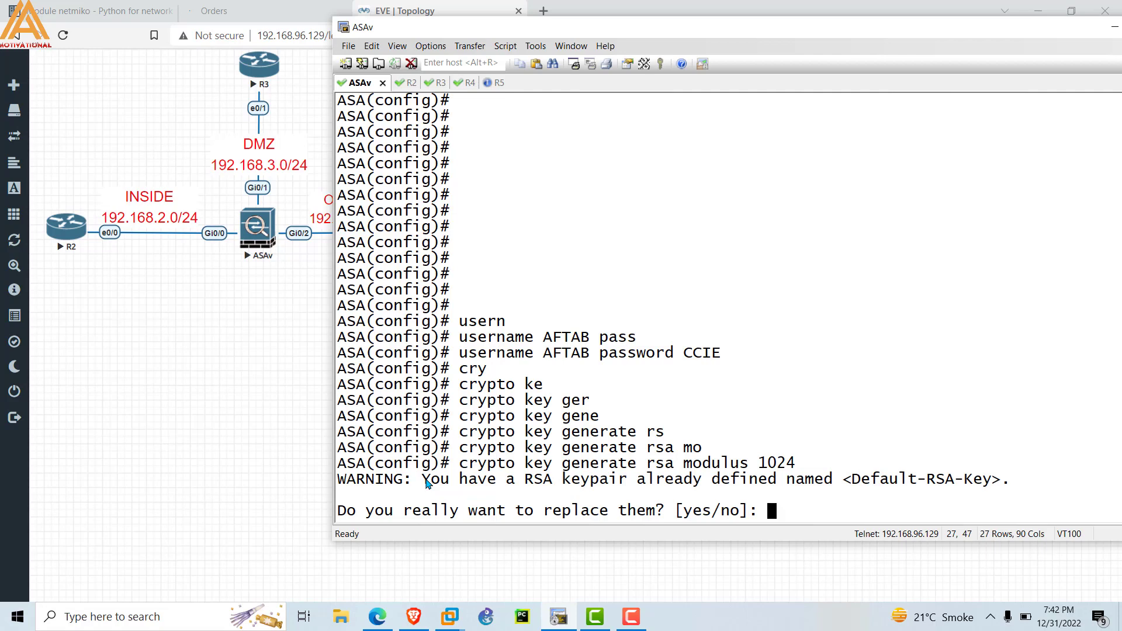
Confirm replacing the existing default RSA keypair with the new 1024-bit key.
{"action": "left_click_drag", "start_coordinate": [427, 483], "coordinate": [871, 483]}
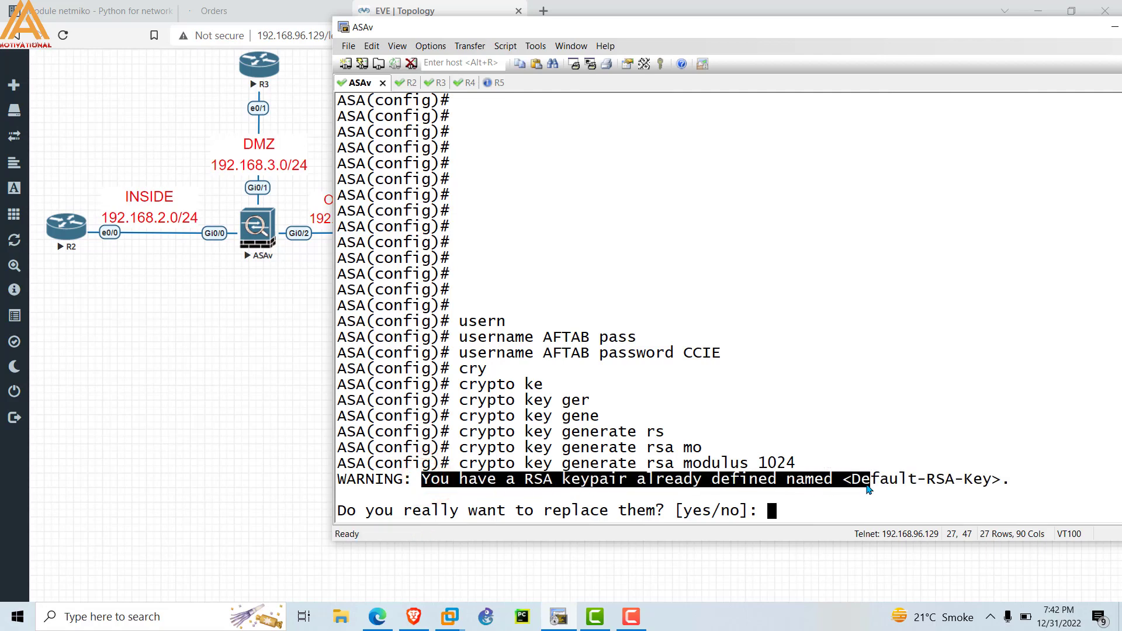
{"action": "left_click", "coordinate": [795, 506]}
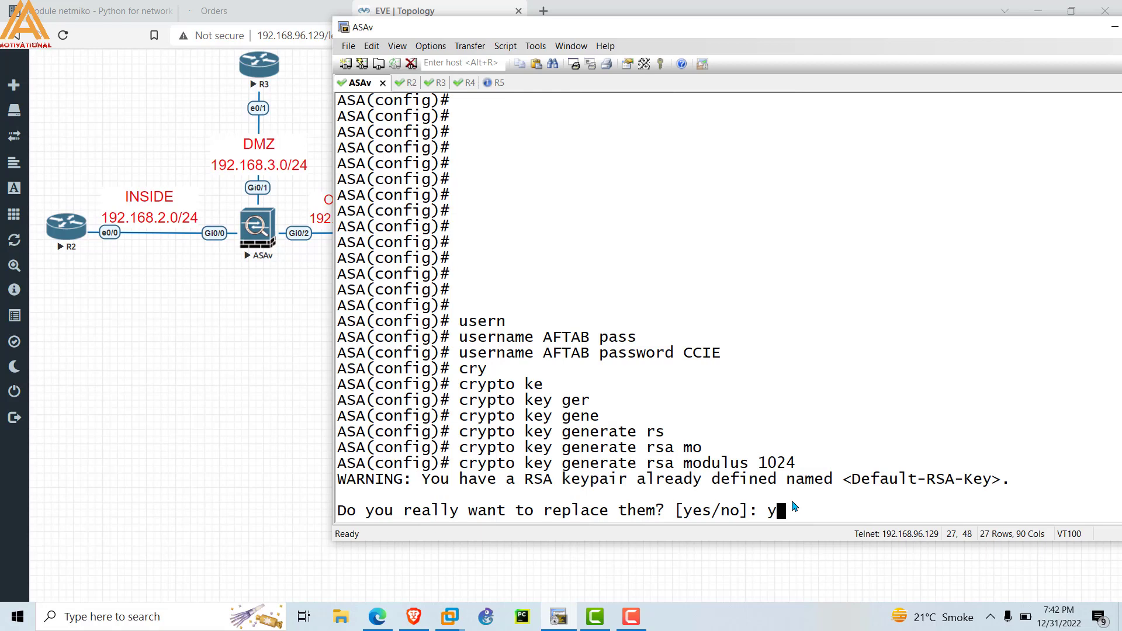
{"action": "key", "text": "Return"}
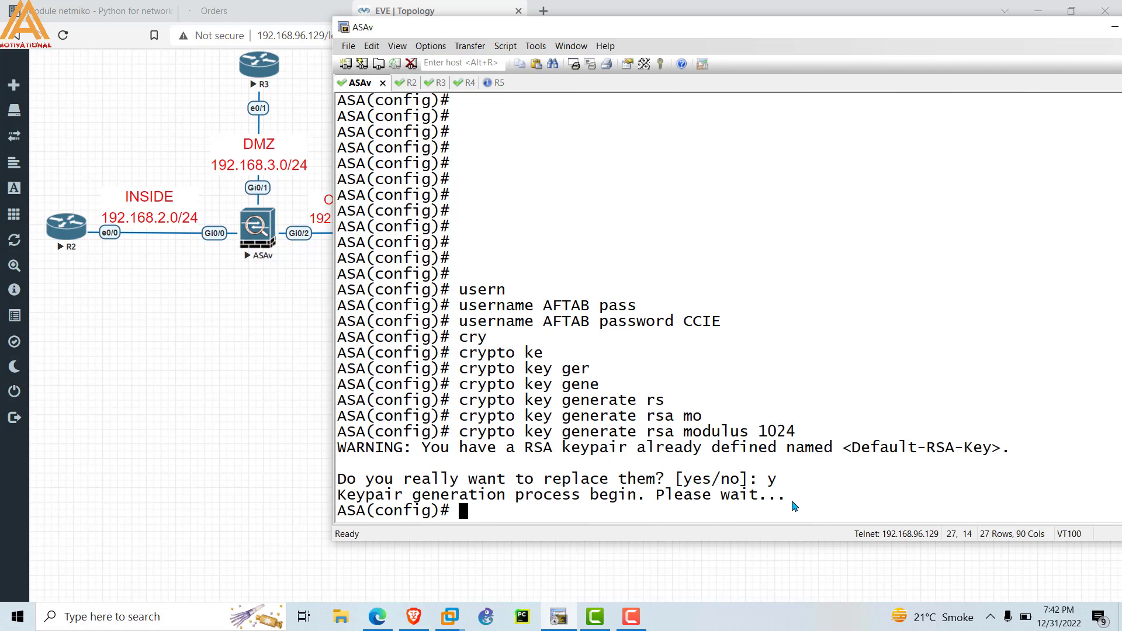
{"action": "key", "text": "Return"}
{"action": "key", "text": "Return"}
{"action": "key", "text": "Return"}
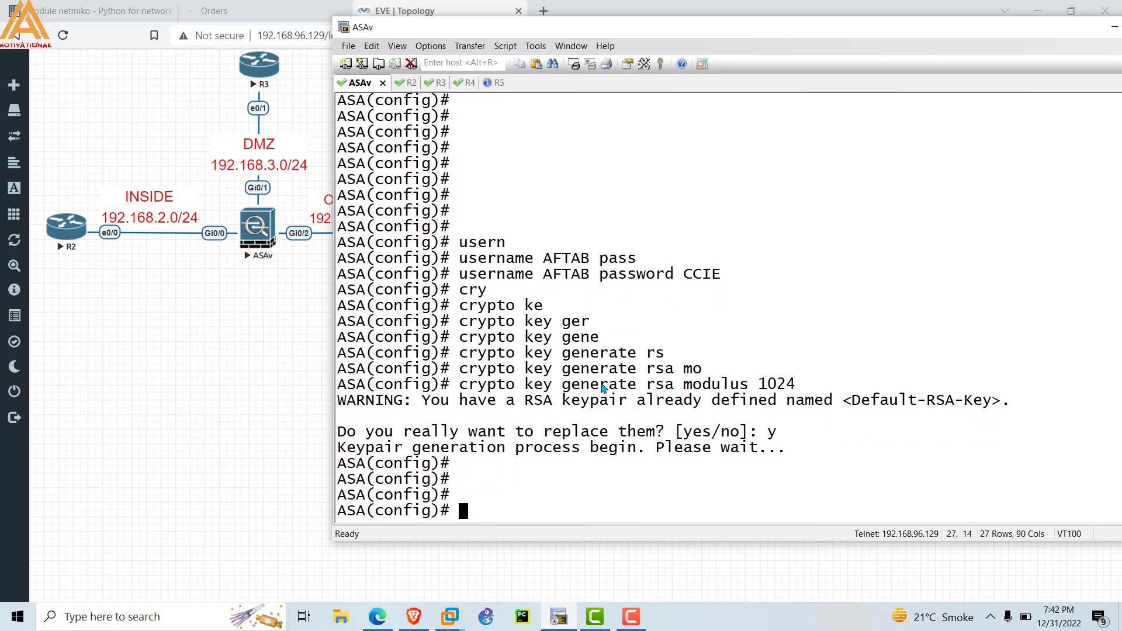
{"action": "left_click_drag", "start_coordinate": [459, 386], "coordinate": [800, 386]}
{"action": "left_click", "coordinate": [510, 500]}
{"action": "type", "text": "ssh 192.168.2.2"}
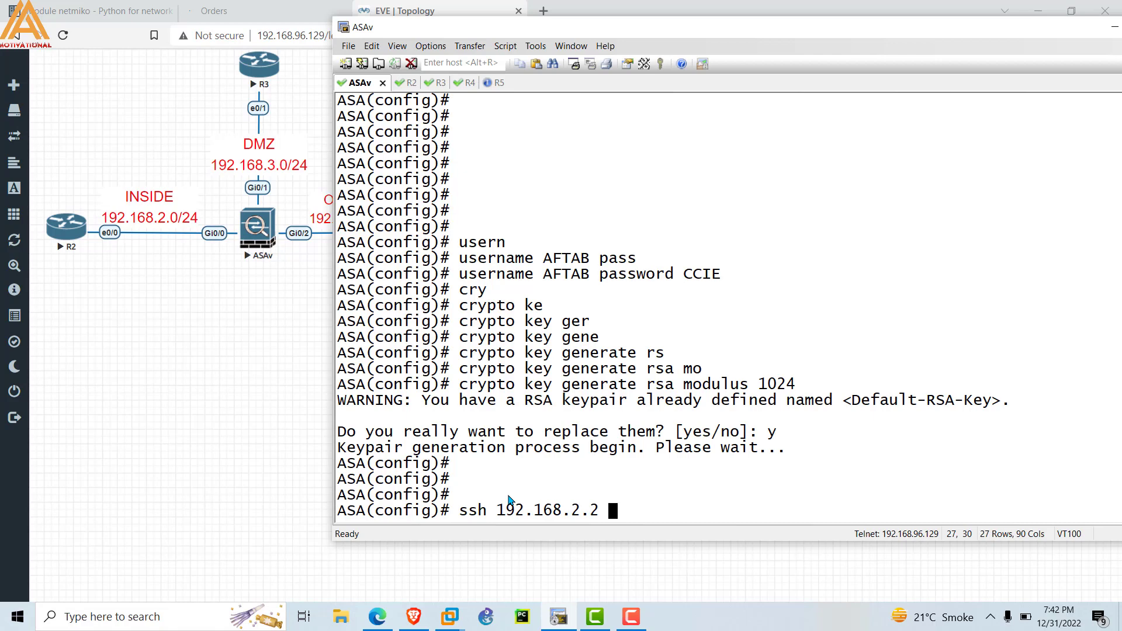
Finish and submit 'ssh 192.168.2.0 255.255.255.0 inside' at the ASA config prompt.
{"action": "key", "text": "BackSpace"}
{"action": "type", "text": "0 255.255.255.0"}
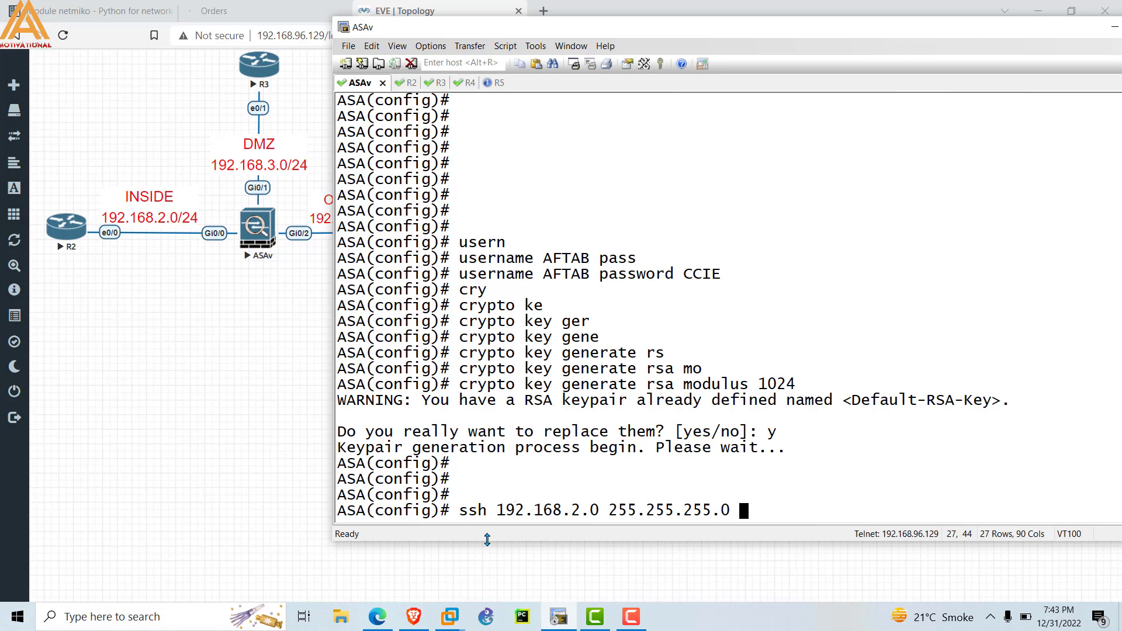
{"action": "left_click_drag", "start_coordinate": [497, 511], "coordinate": [600, 512]}
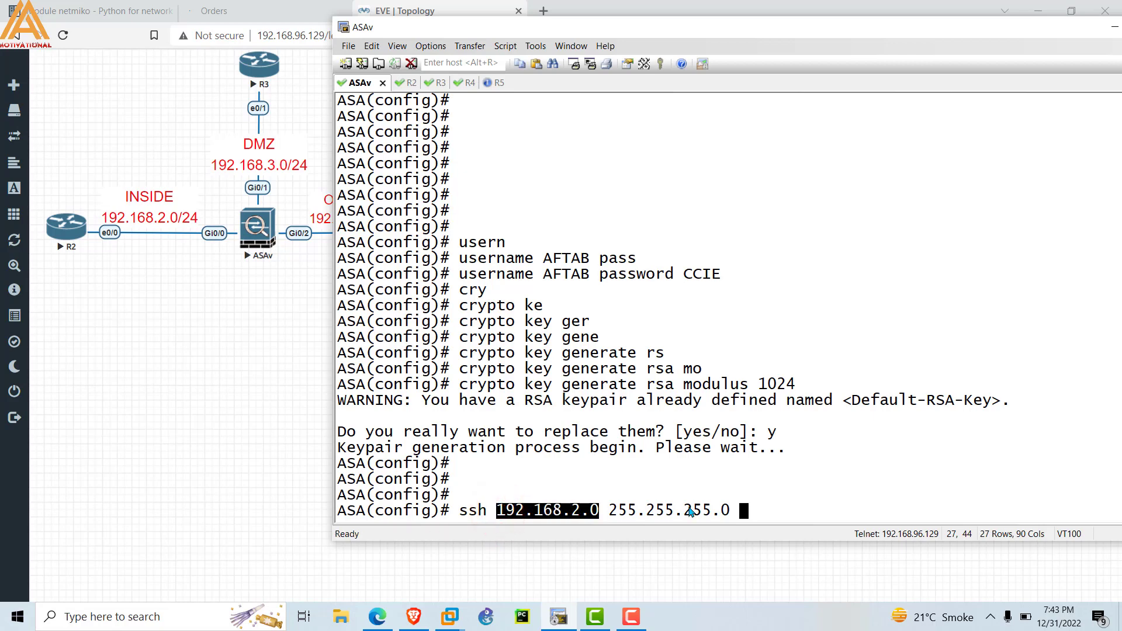
{"action": "left_click", "coordinate": [758, 510]}
{"action": "type", "text": "insi"}
{"action": "key", "text": "Tab"}
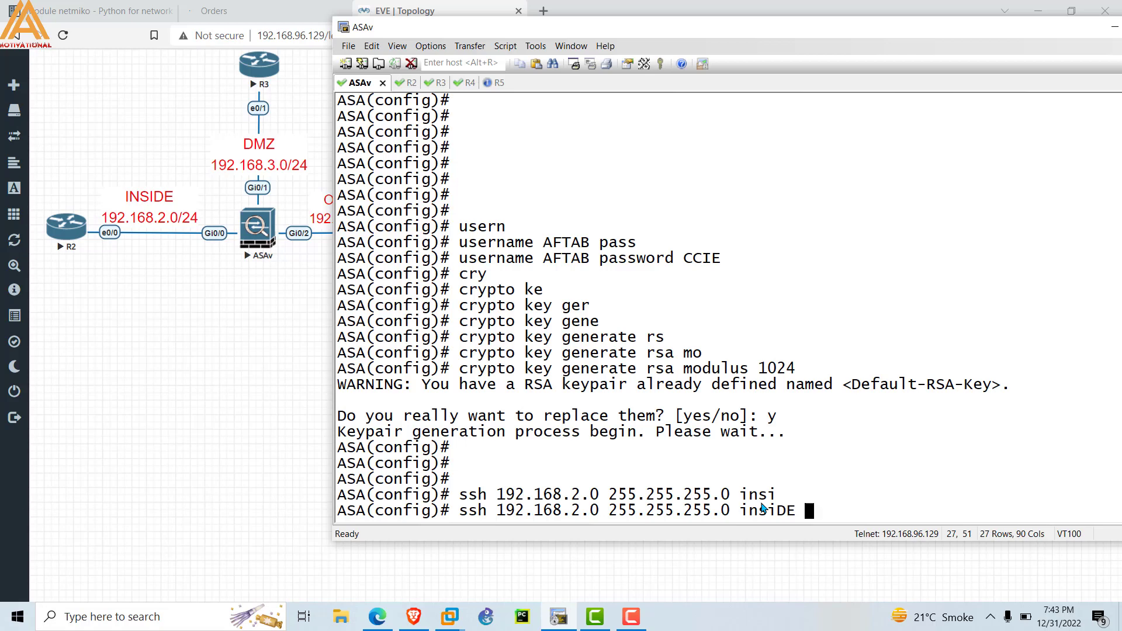
{"action": "key", "text": "Return"}
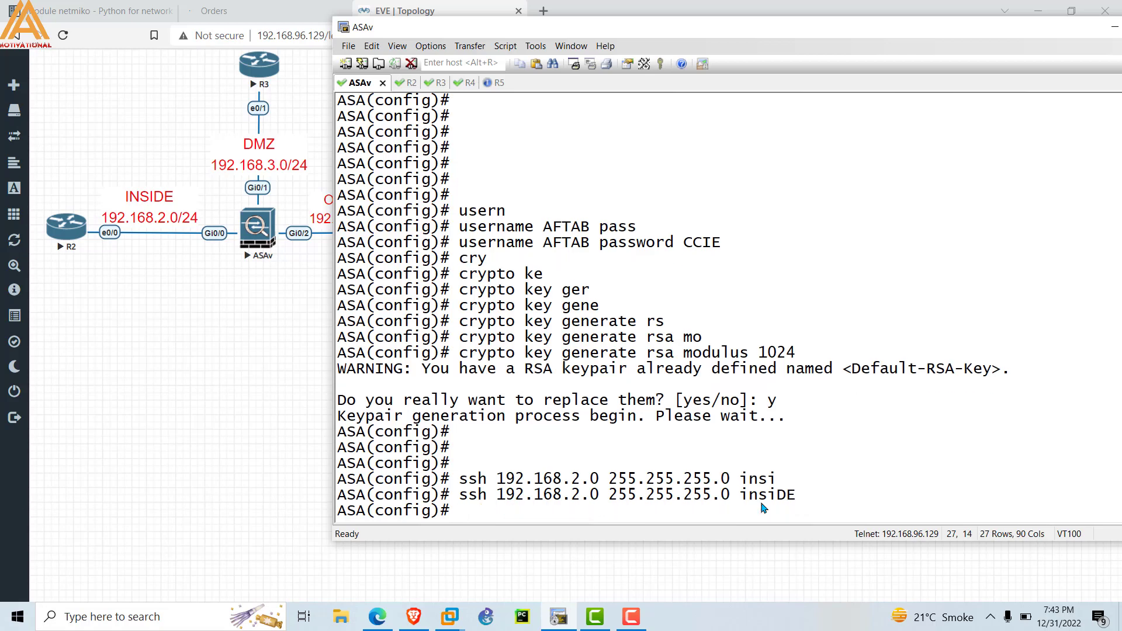
From R2, SSH to the ASA at 192.168.2.10 as the local user and log in.
{"action": "left_click", "coordinate": [402, 83]}
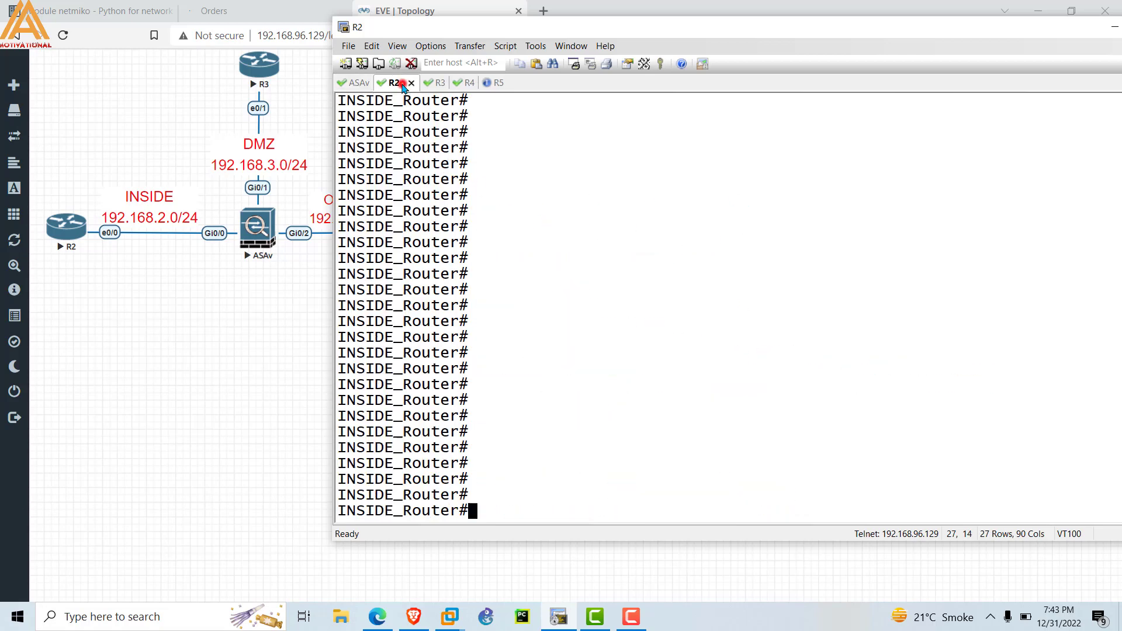
{"action": "left_click", "coordinate": [429, 402]}
{"action": "type", "text": "ss"}
{"action": "key", "text": "Tab"}
{"action": "type", "text": "-l AFTAB "}
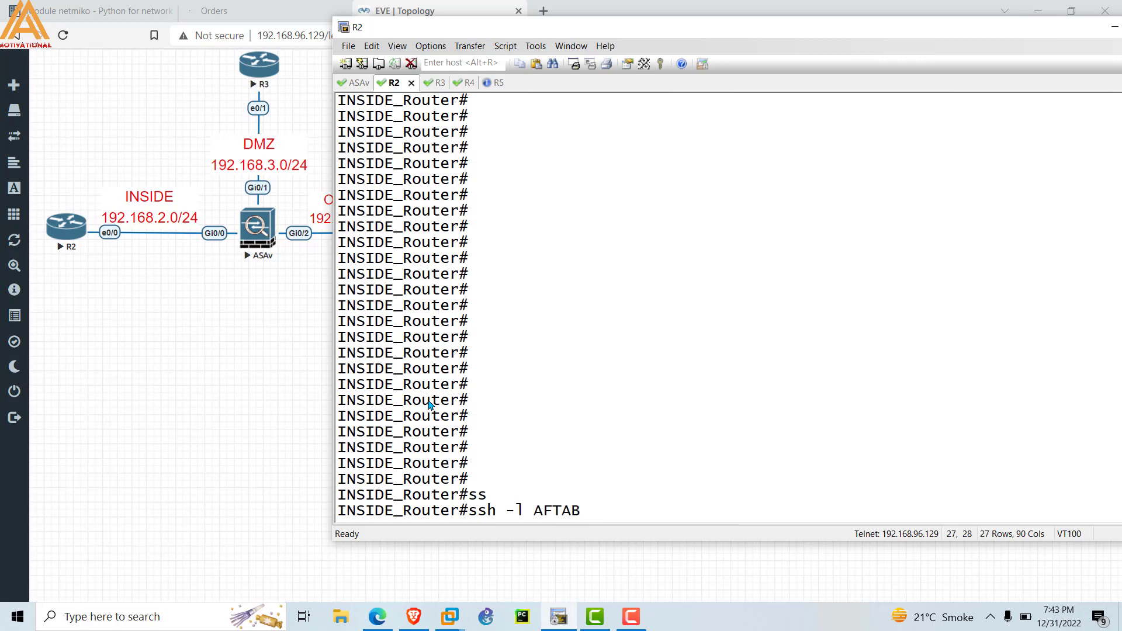
{"action": "type", "text": "192.168.2.10"}
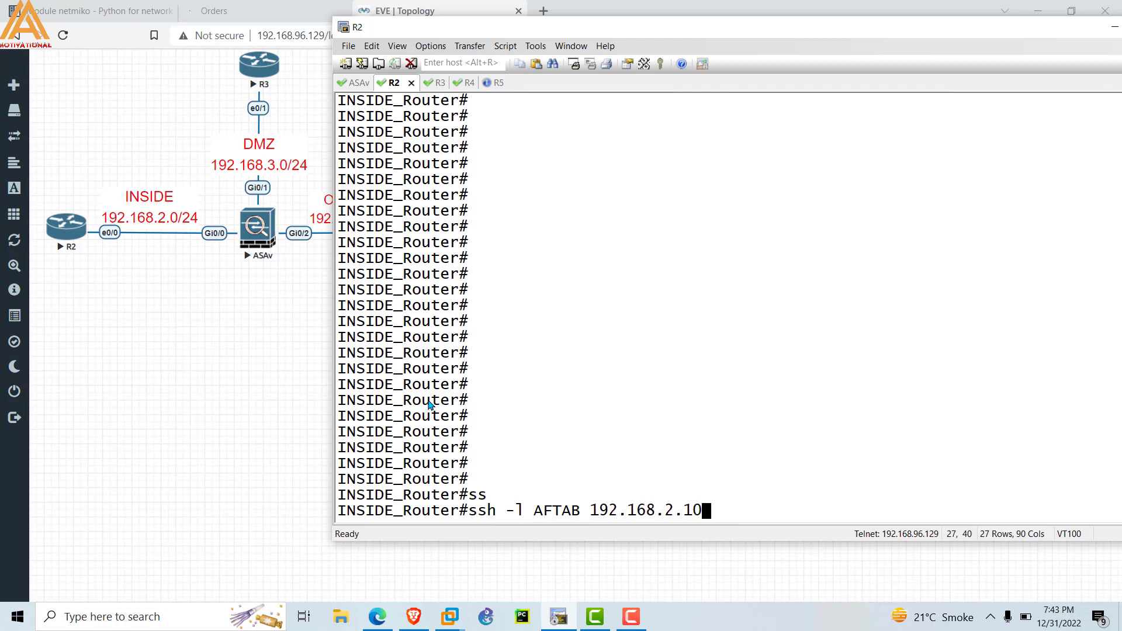
{"action": "key", "text": "Return"}
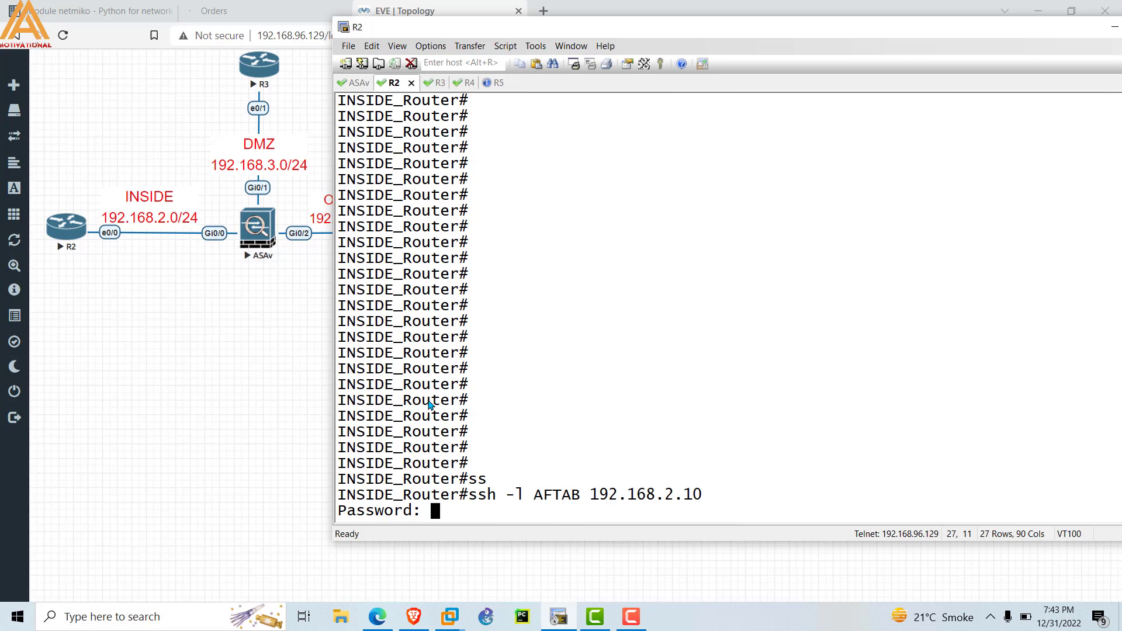
{"action": "key", "text": "Return"}
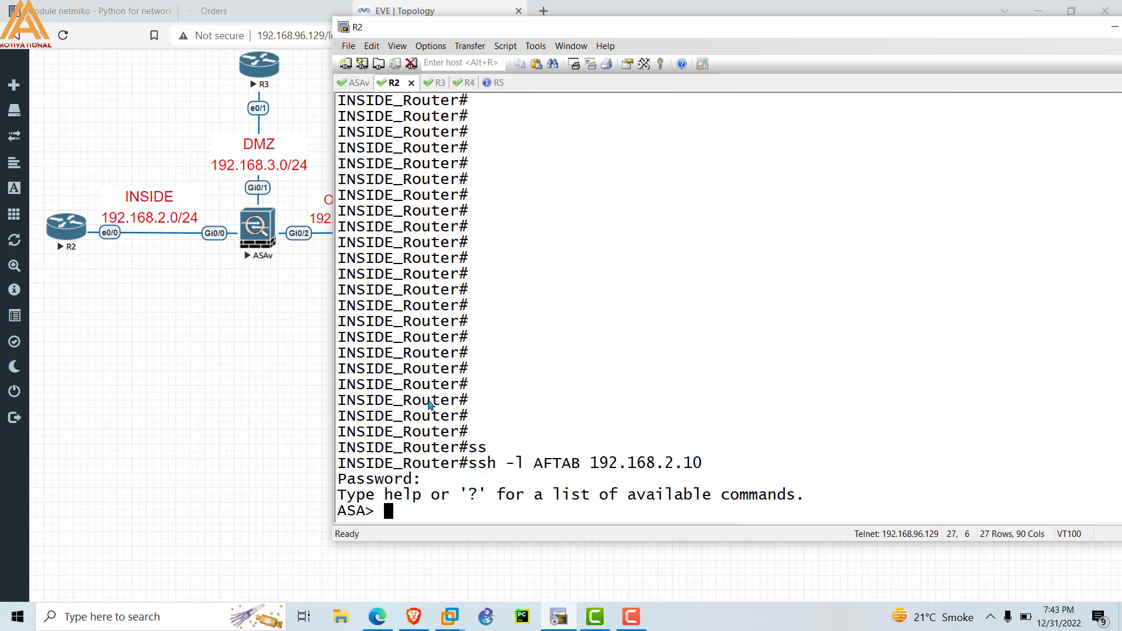
Enter enable mode on the ASA with the enable password.
{"action": "type", "text": "enaena"}
{"action": "key", "text": "BackSpace"}
{"action": "key", "text": "BackSpace"}
{"action": "key", "text": "BackSpace"}
{"action": "type", "text": "a"}
{"action": "key", "text": "Return"}
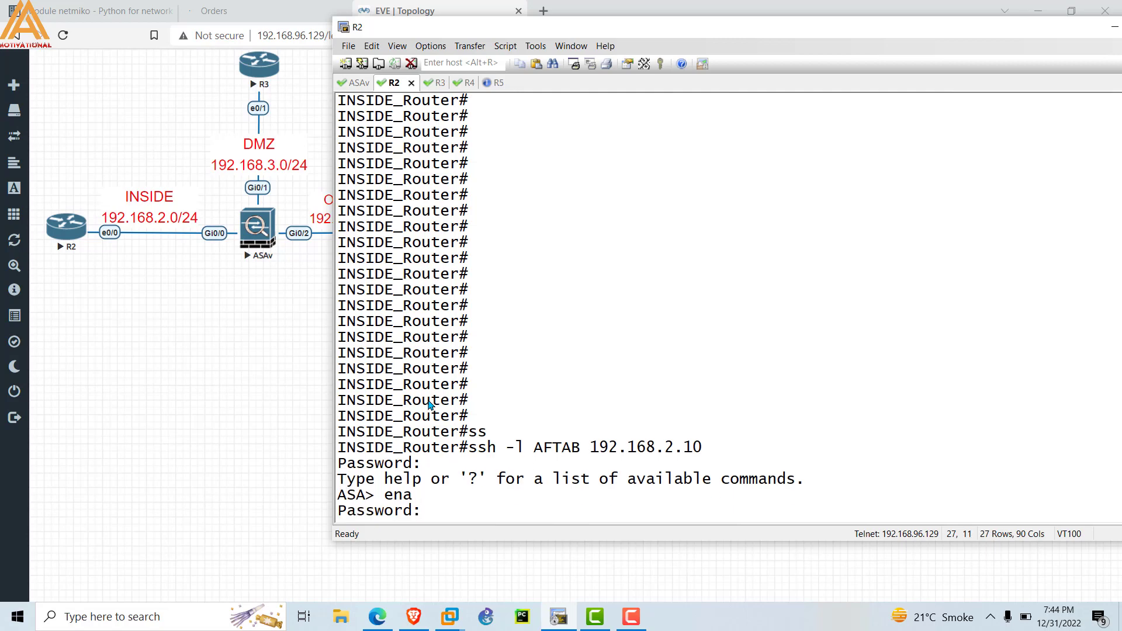
{"action": "key", "text": "Return"}
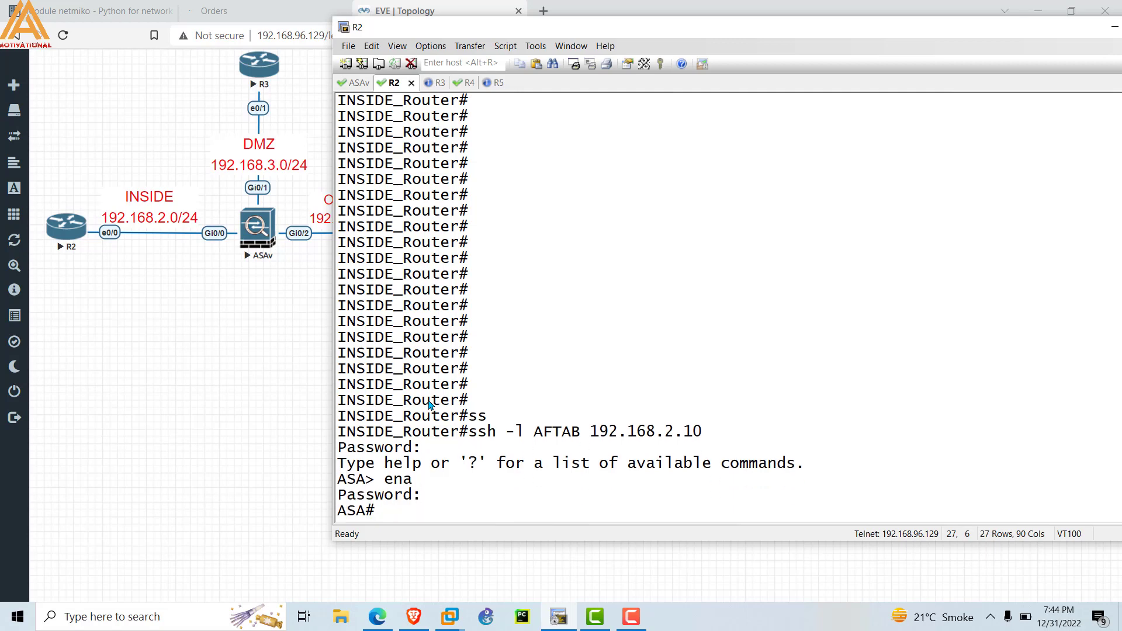
{"action": "key", "text": "Return"}
{"action": "key", "text": "Return"}
{"action": "key", "text": "Return"}
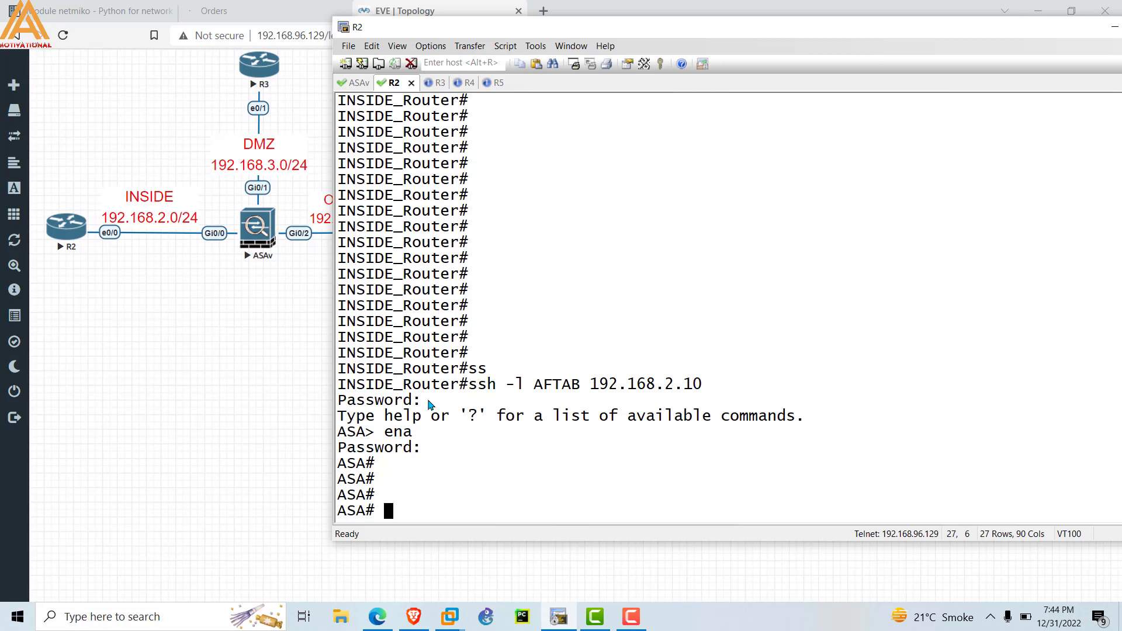
Run 'show ip address' on the ASA and highlight the three interface address rows.
{"action": "type", "text": "sho"}
{"action": "key", "text": "Tab"}
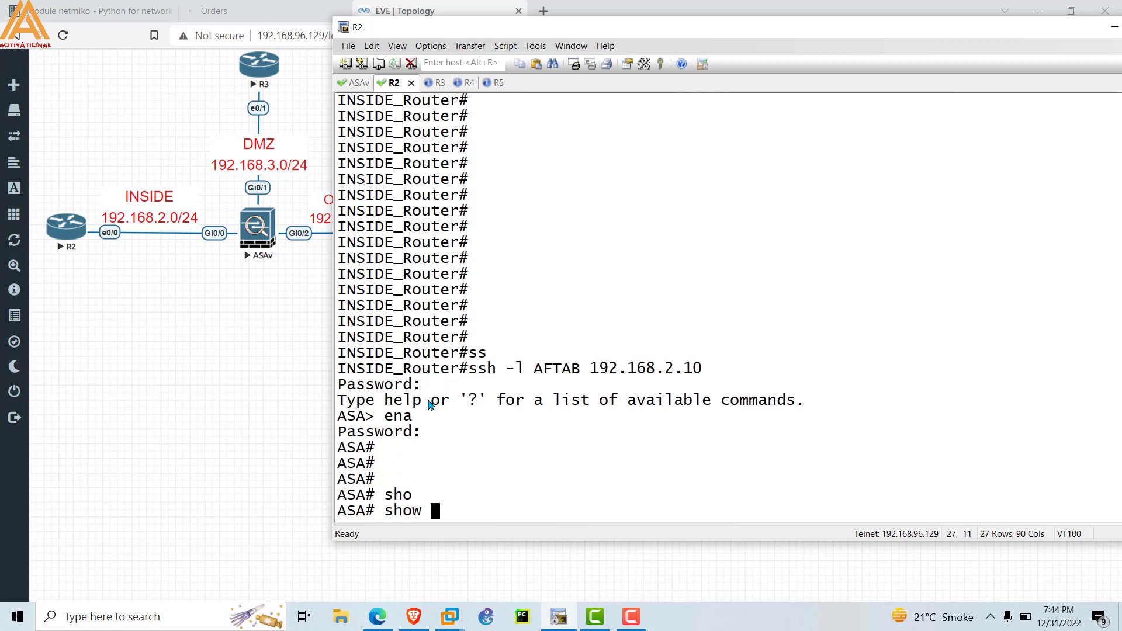
{"action": "type", "text": "ip add"}
{"action": "key", "text": "Tab"}
{"action": "key", "text": "Return"}
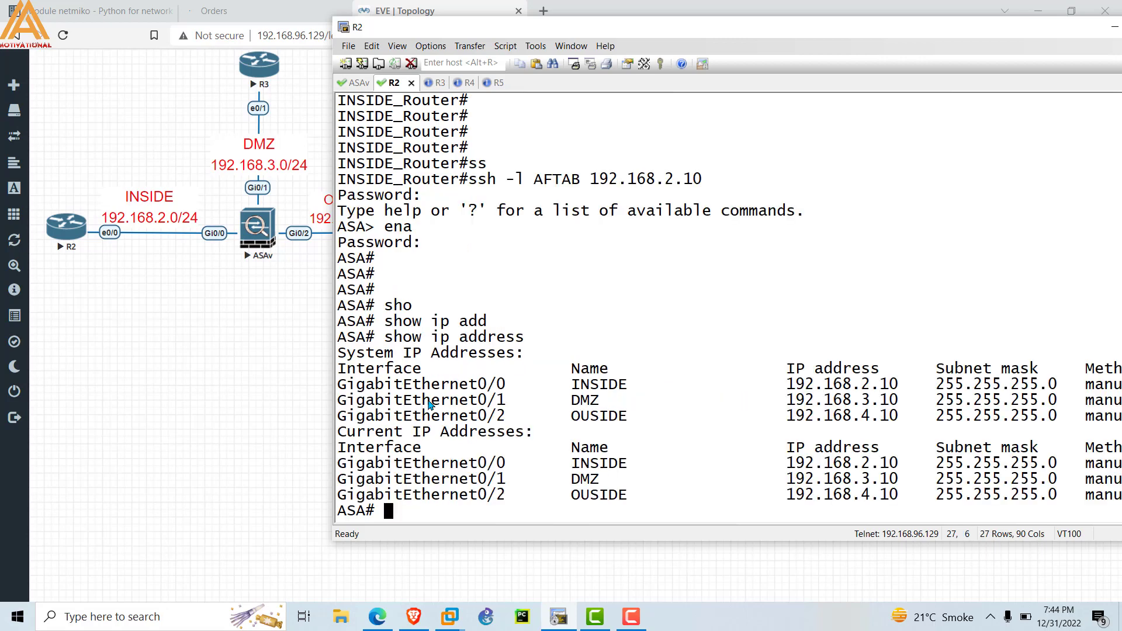
{"action": "left_click", "coordinate": [342, 384]}
{"action": "left_click_drag", "start_coordinate": [342, 384], "coordinate": [503, 415]}
{"action": "left_click", "coordinate": [502, 415]}
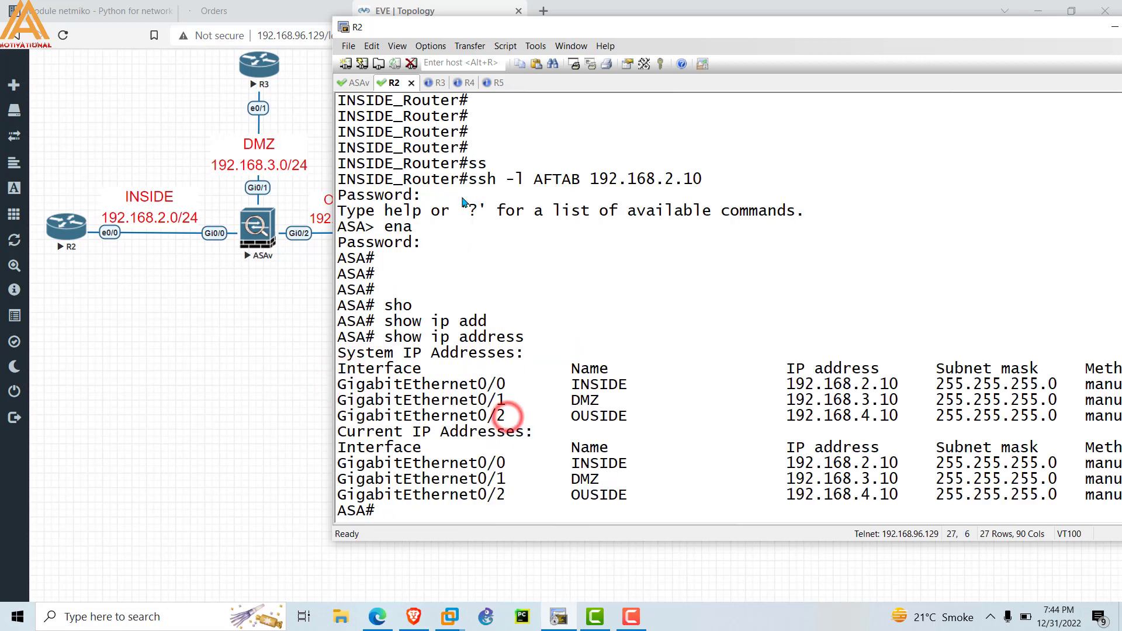
Put the R3 DMZ router into privileged mode.
{"action": "left_click", "coordinate": [435, 83]}
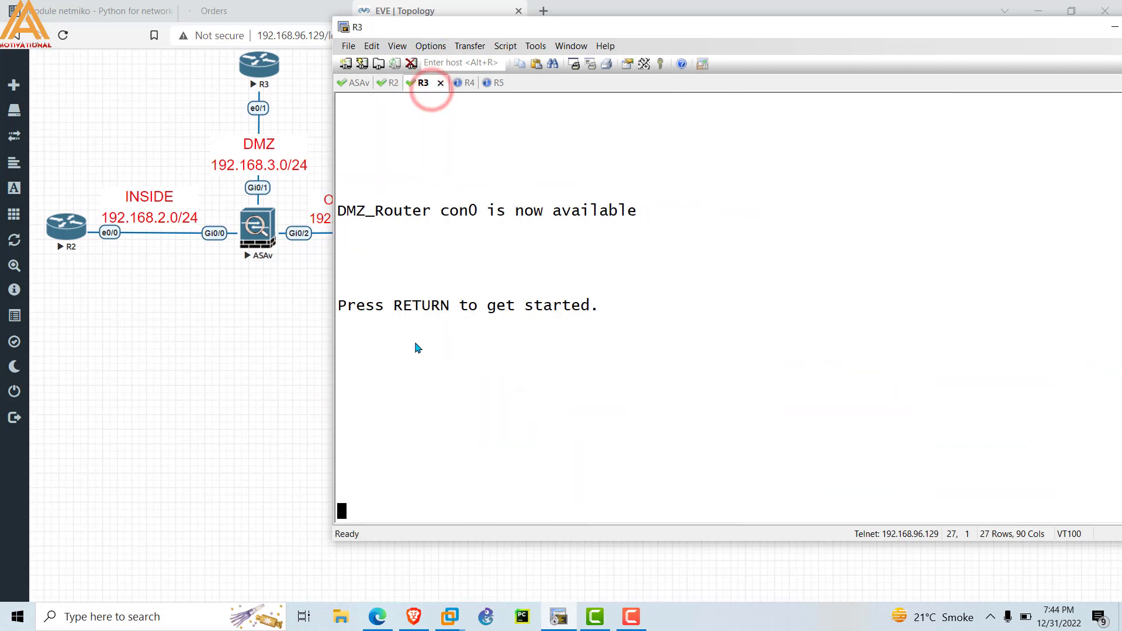
{"action": "key", "text": "Return"}
{"action": "key", "text": "Return"}
{"action": "key", "text": "Return"}
{"action": "type", "text": "ena"}
{"action": "key", "text": "Return"}
Attempt SSH from R3 to the ASA at 192.168.3.10 as the local user, which fails.
{"action": "type", "text": "ssh -l"}
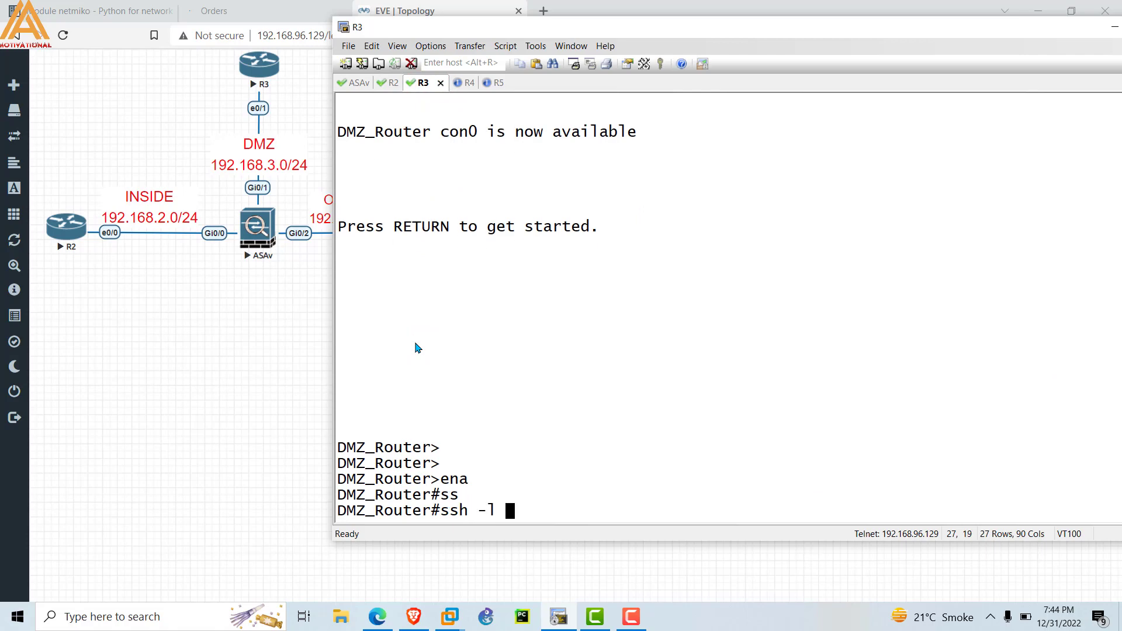
{"action": "type", "text": " AFTAB 192.168.3.0"}
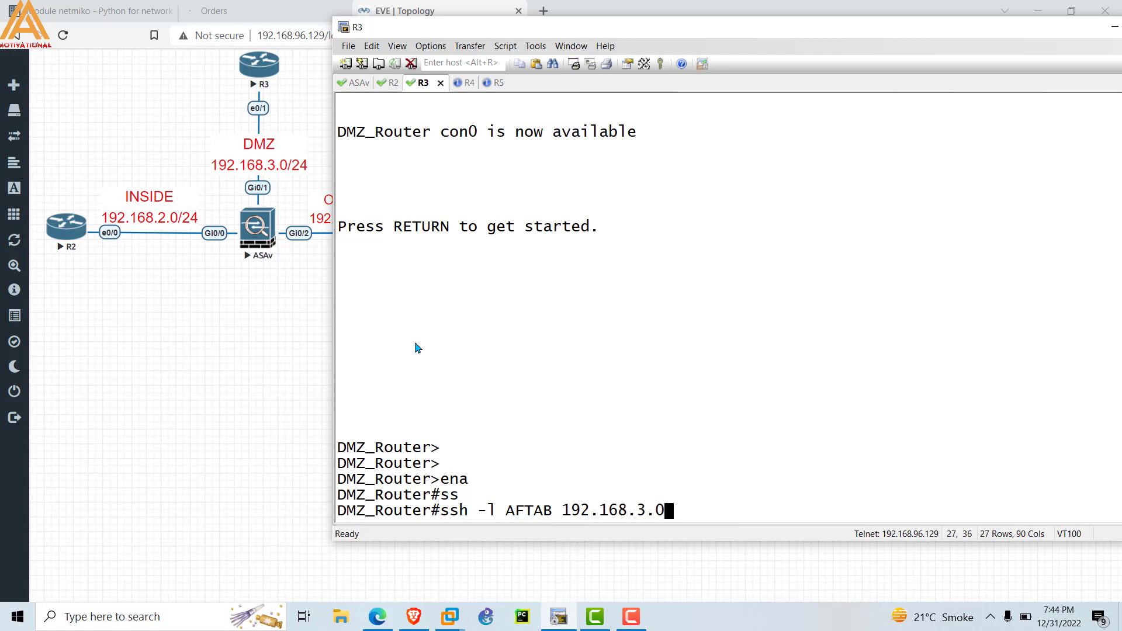
{"action": "key", "text": "BackSpace"}
{"action": "type", "text": "10"}
{"action": "key", "text": "Return"}
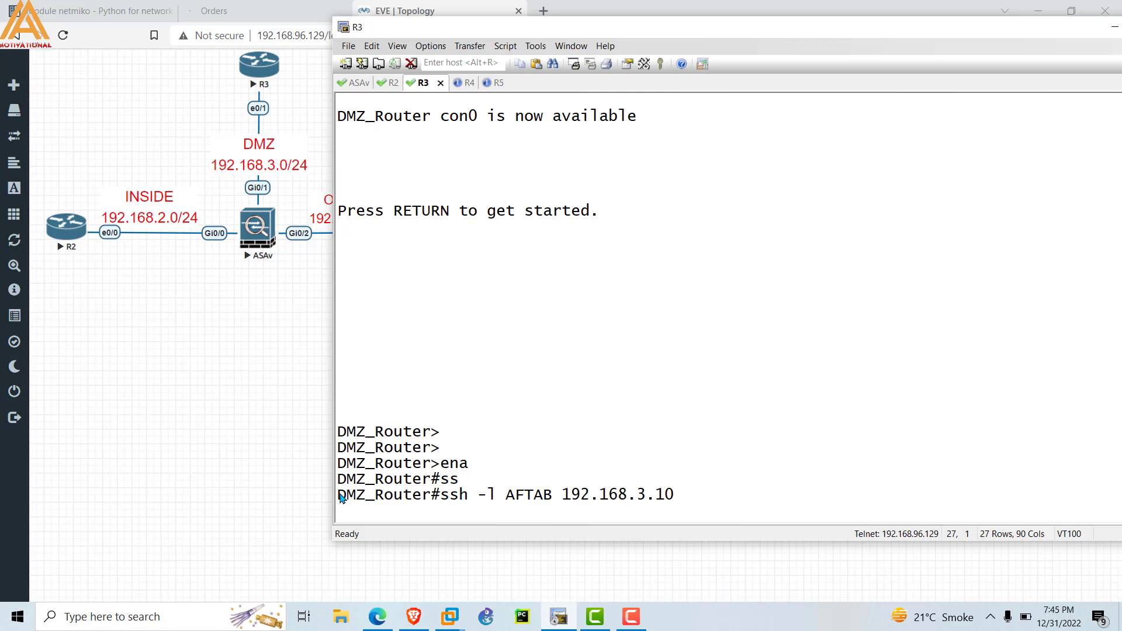
{"action": "left_click_drag", "start_coordinate": [340, 495], "coordinate": [675, 500]}
{"action": "left_click_drag", "start_coordinate": [444, 498], "coordinate": [695, 495]}
{"action": "left_click", "coordinate": [461, 511]}
Add 'ssh 192.168.3.0 255.255.255.0 DMZ' on the ASAv, then return to the R3 session.
{"action": "left_click", "coordinate": [353, 84]}
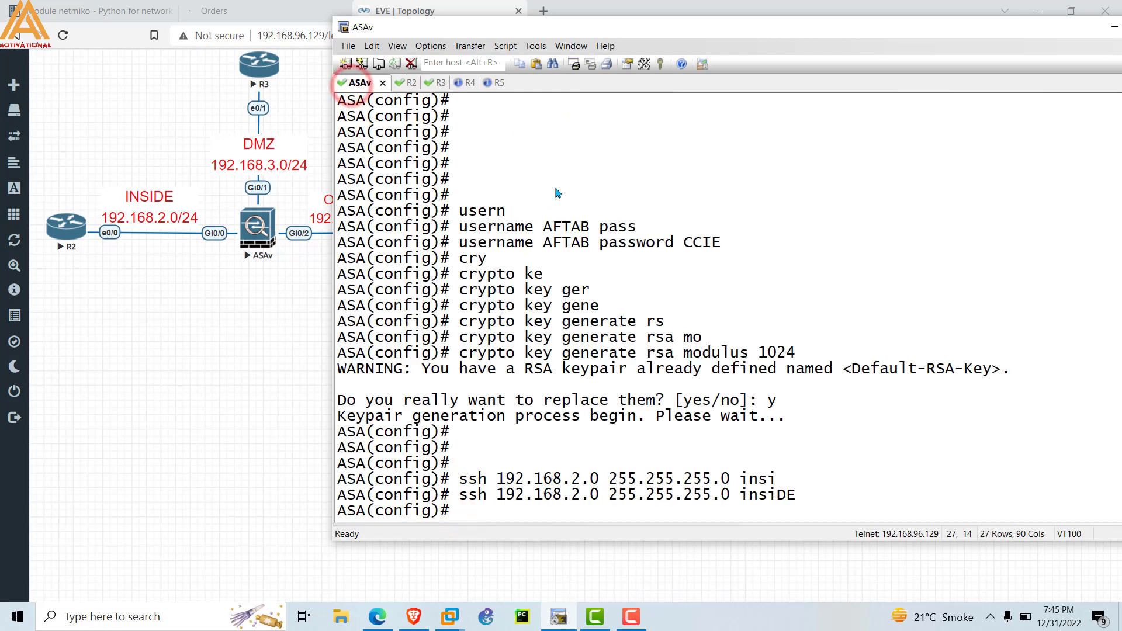
{"action": "type", "text": "ss"}
{"action": "key", "text": "Tab"}
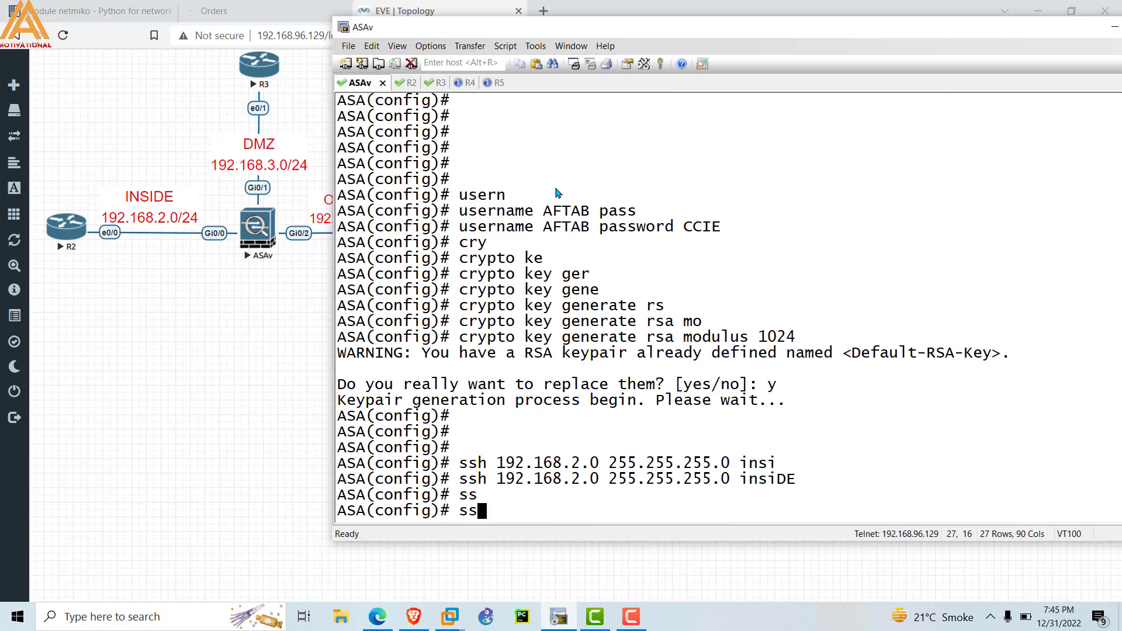
{"action": "type", "text": "hj 192.16"}
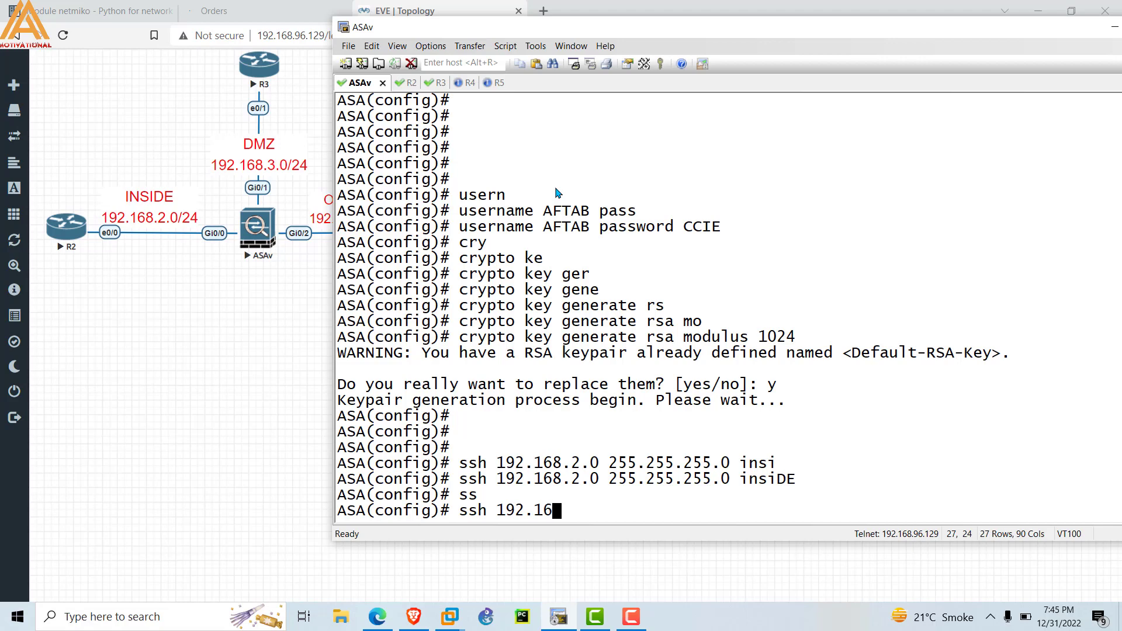
{"action": "type", "text": "8.3.0 255"}
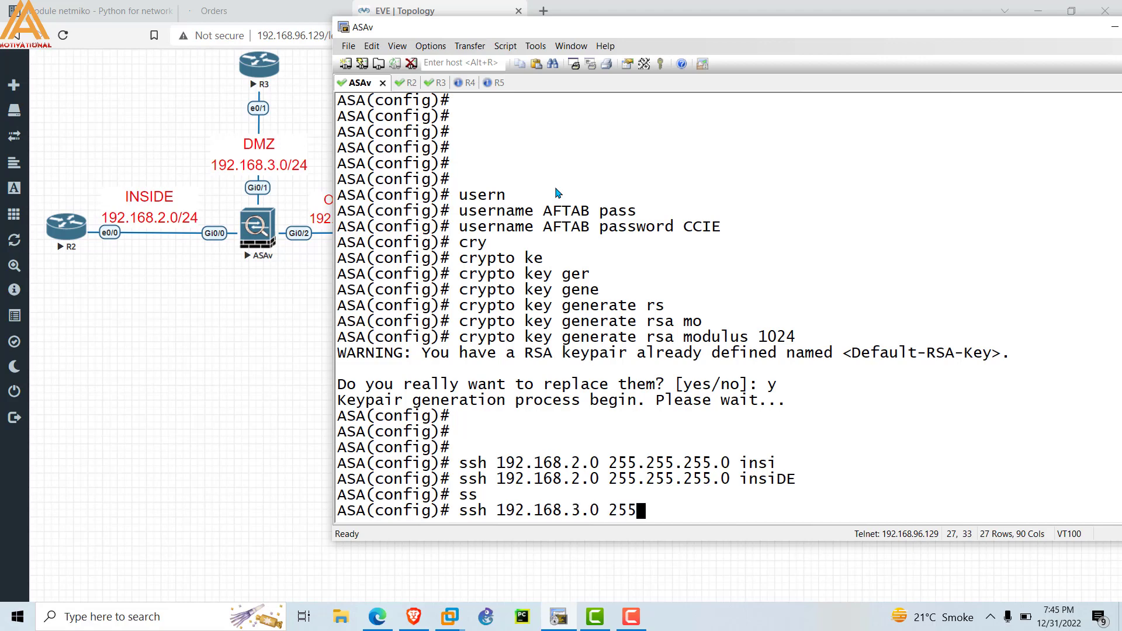
{"action": "type", "text": ".255.255 DM"}
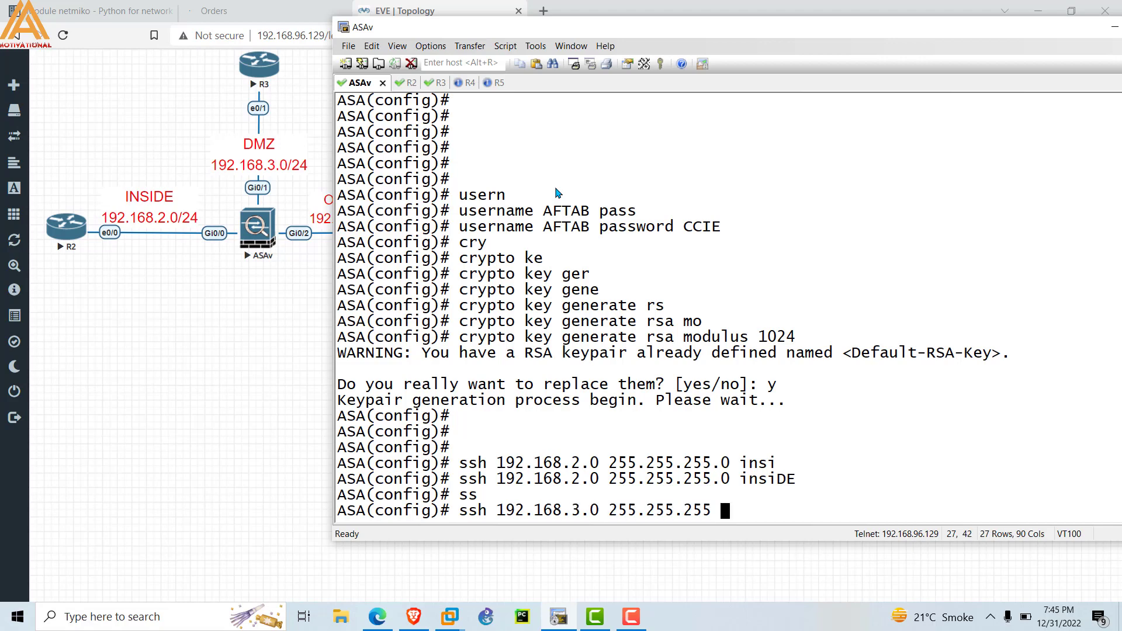
{"action": "key", "text": "BackSpace"}
{"action": "key", "text": "BackSpace"}
{"action": "type", "text": "?"}
{"action": "key", "text": "BackSpace"}
{"action": "type", "text": ".0 DM"}
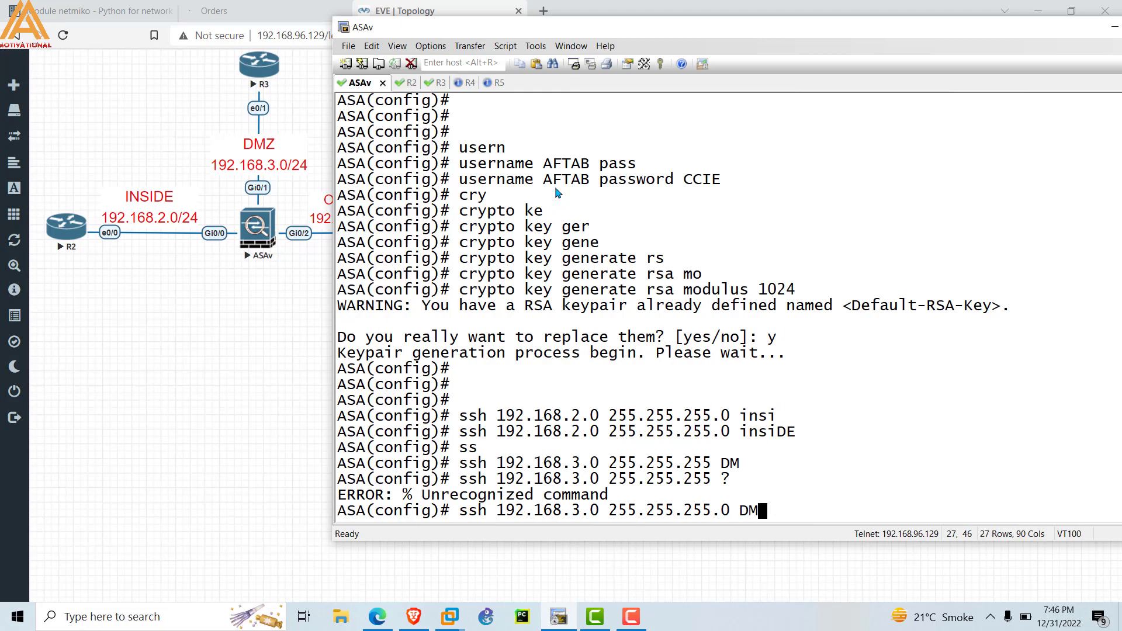
{"action": "key", "text": "Tab"}
{"action": "key", "text": "Return"}
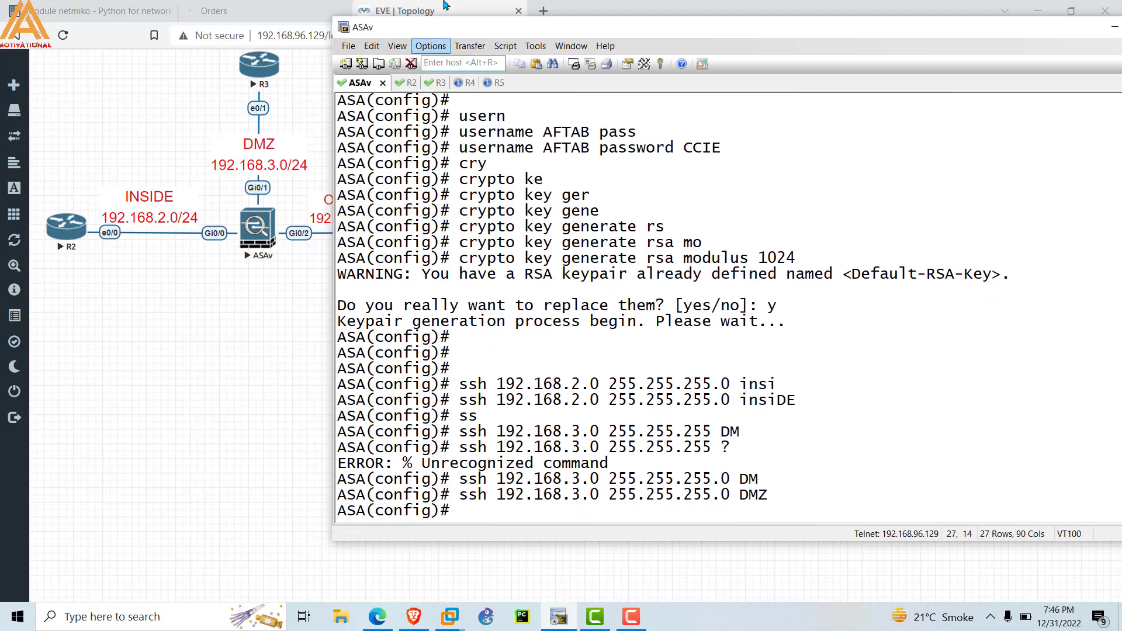
{"action": "left_click", "coordinate": [426, 85]}
{"action": "left_click", "coordinate": [438, 375]}
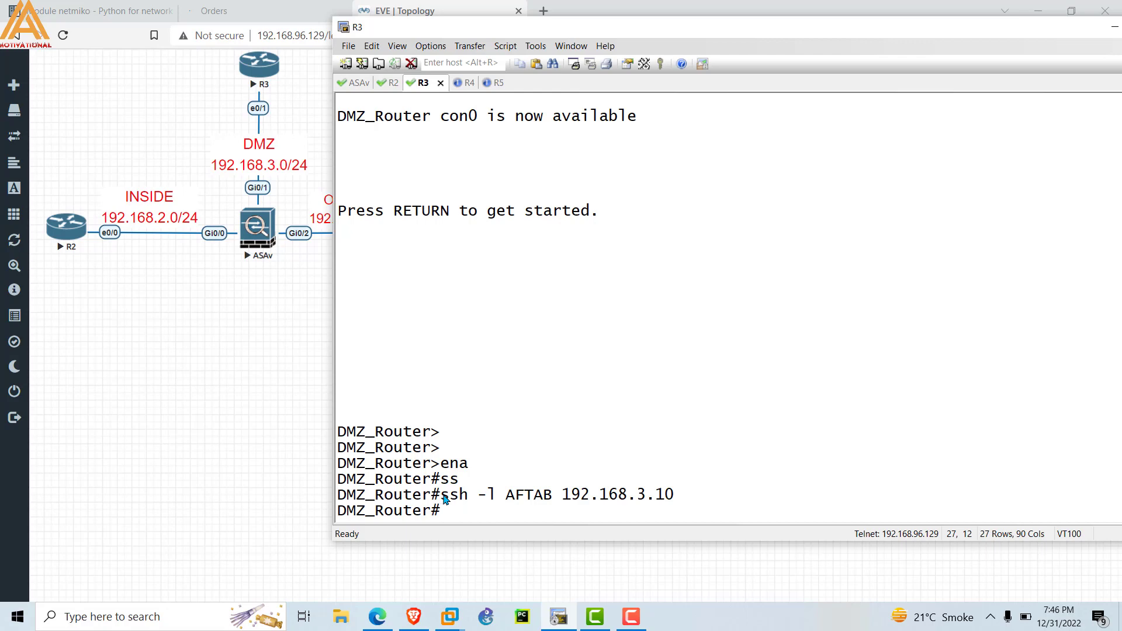
From the DMZ router, SSH to the ASA at 192.168.3.10 as the local user and log in.
{"action": "type", "text": "ss"}
{"action": "key", "text": "Tab"}
{"action": "type", "text": "-l AFTAB 192.168.3.10"}
{"action": "key", "text": "Return"}
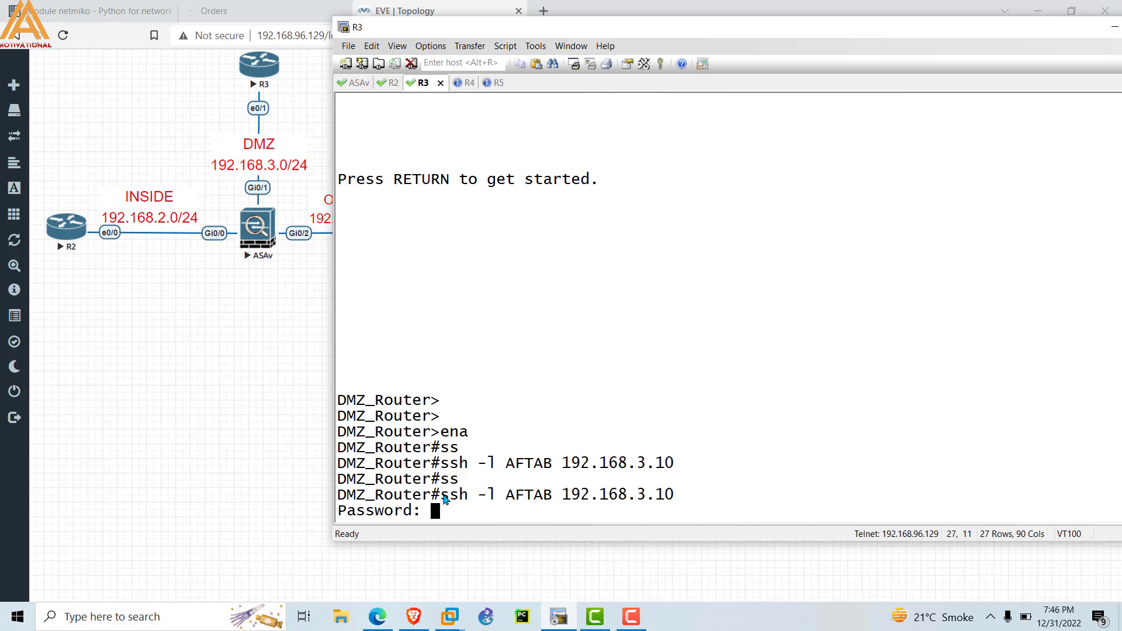
{"action": "key", "text": "Return"}
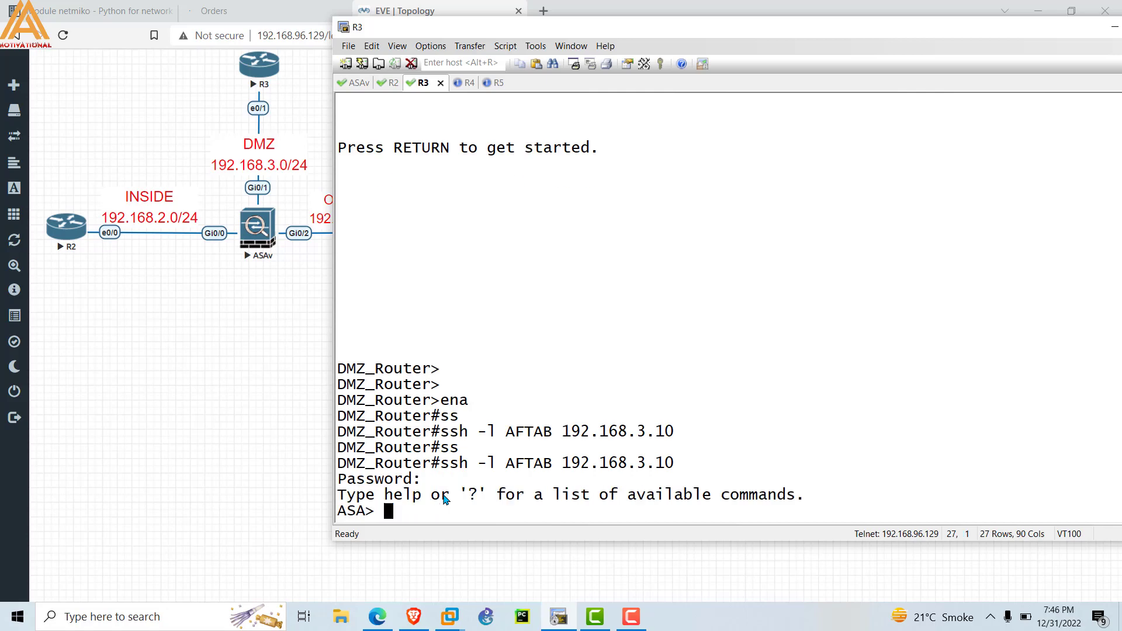
Enter enable mode on the ASA with its password, then return to the R2 session.
{"action": "type", "text": "ENA"}
{"action": "key", "text": "Return"}
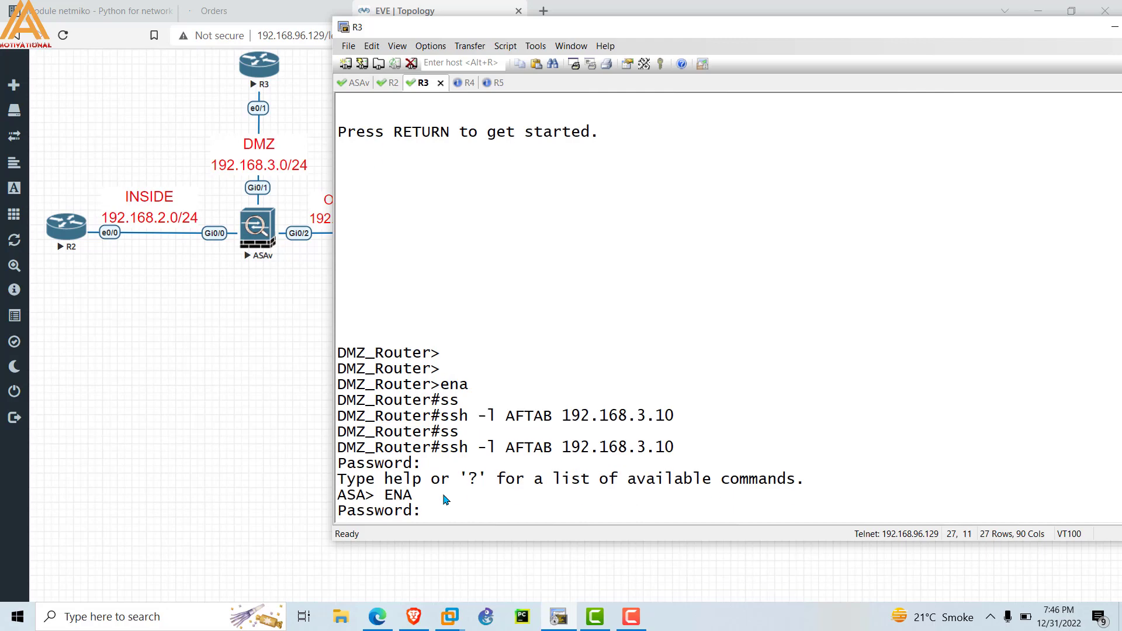
{"action": "key", "text": "Return"}
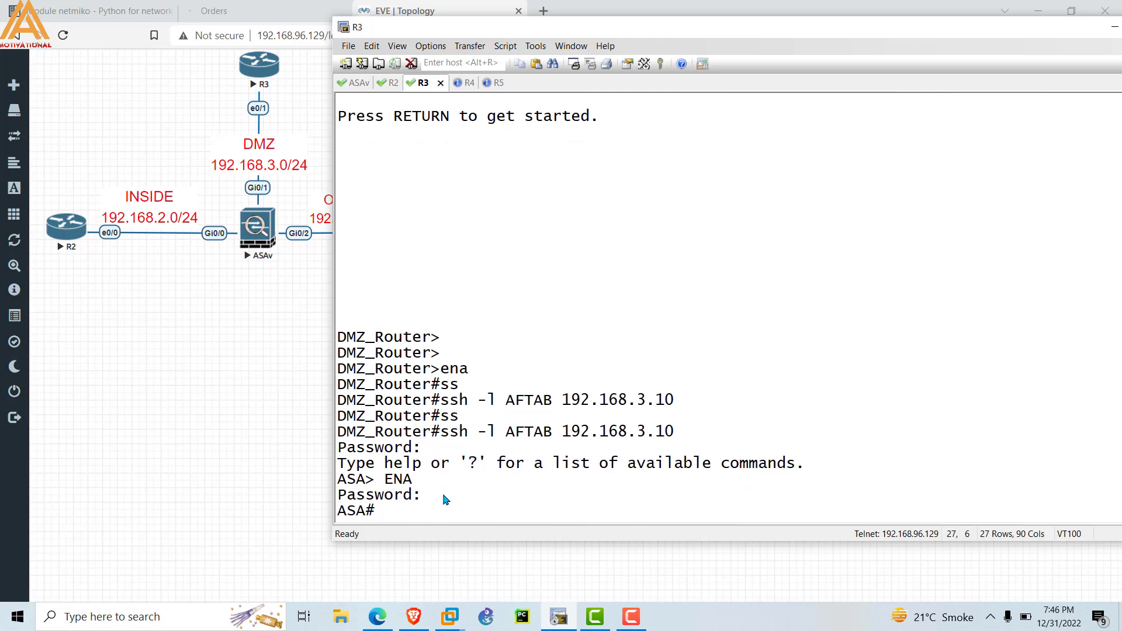
{"action": "key", "text": "Return"}
{"action": "key", "text": "Return"}
{"action": "key", "text": "Return"}
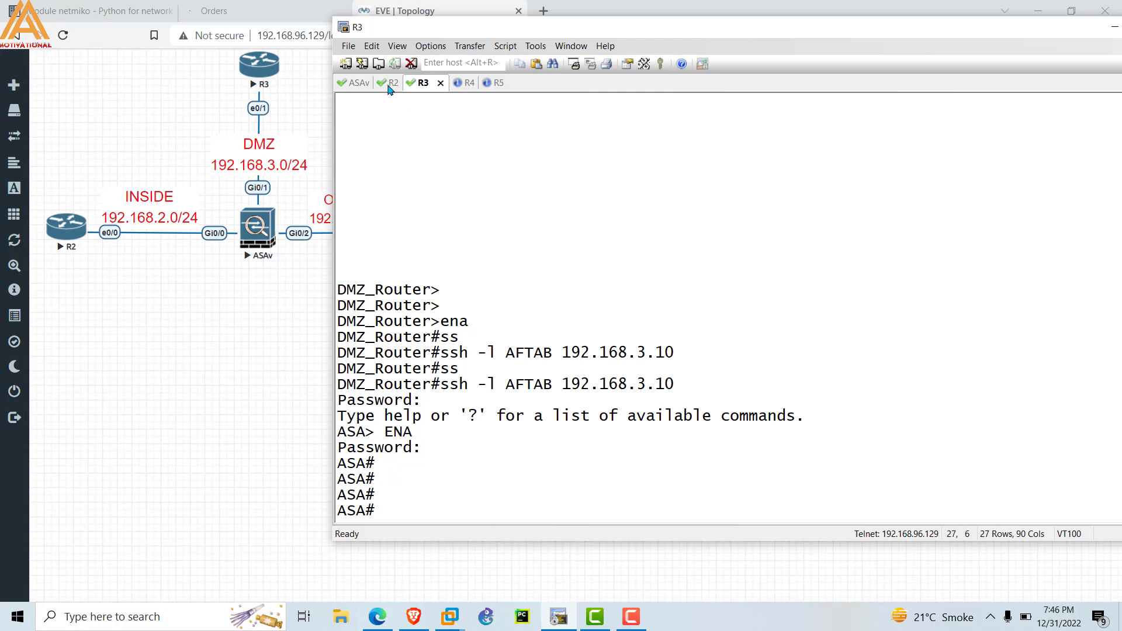
{"action": "left_click", "coordinate": [388, 85]}
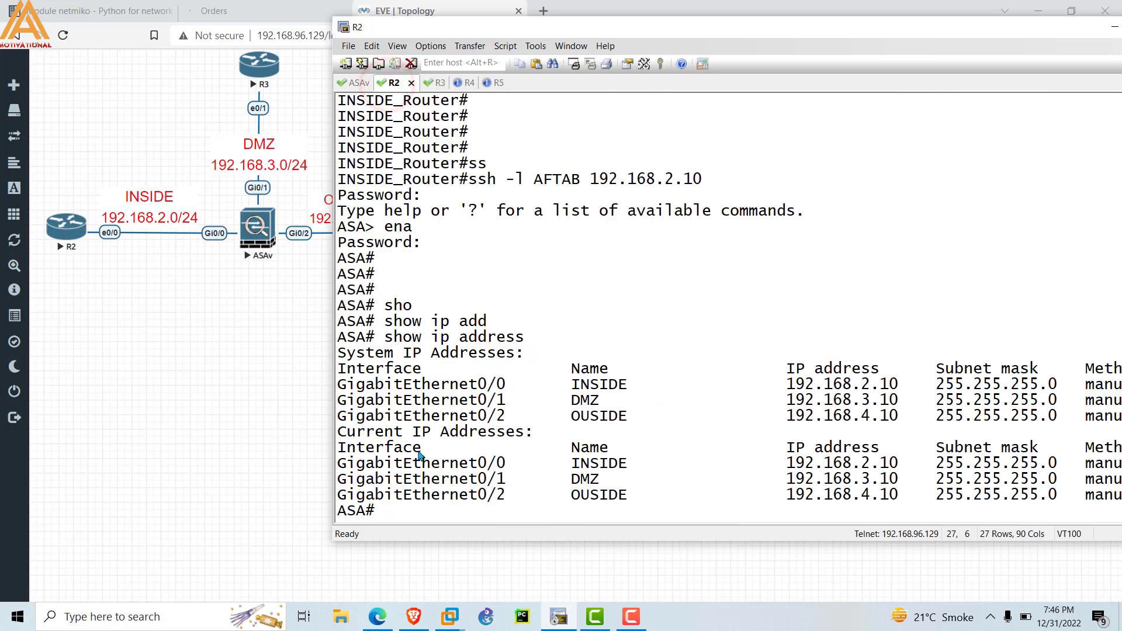
{"action": "key", "text": "Return"}
{"action": "key", "text": "Return"}
{"action": "key", "text": "Return"}
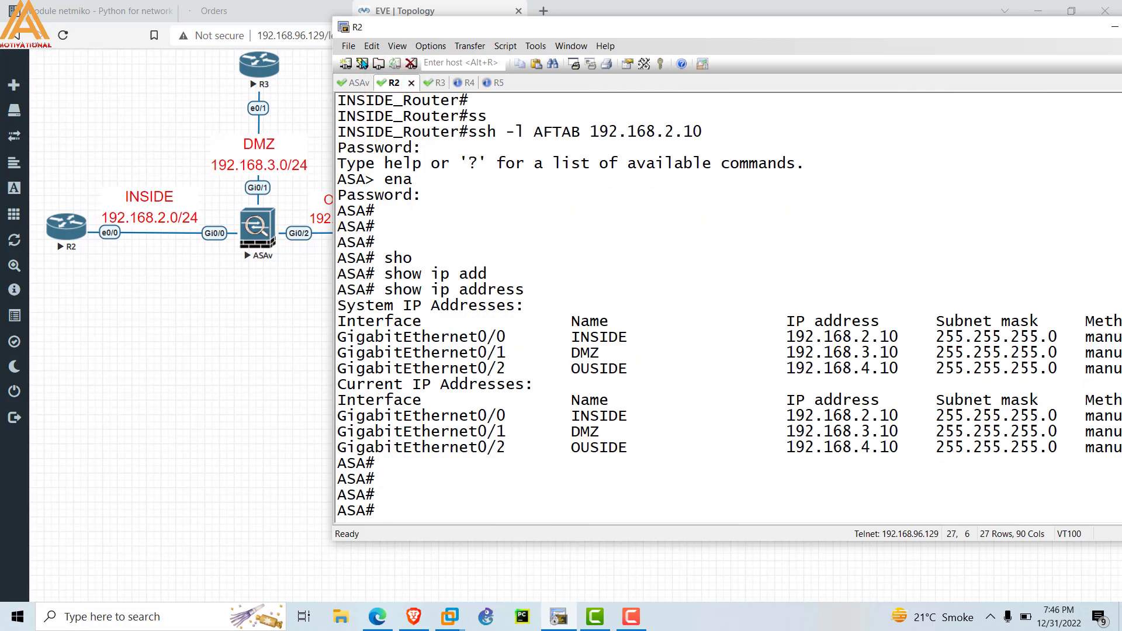
Switch to the ASAv console session and add blank prompt lines to clear the view.
{"action": "left_click", "coordinate": [353, 82]}
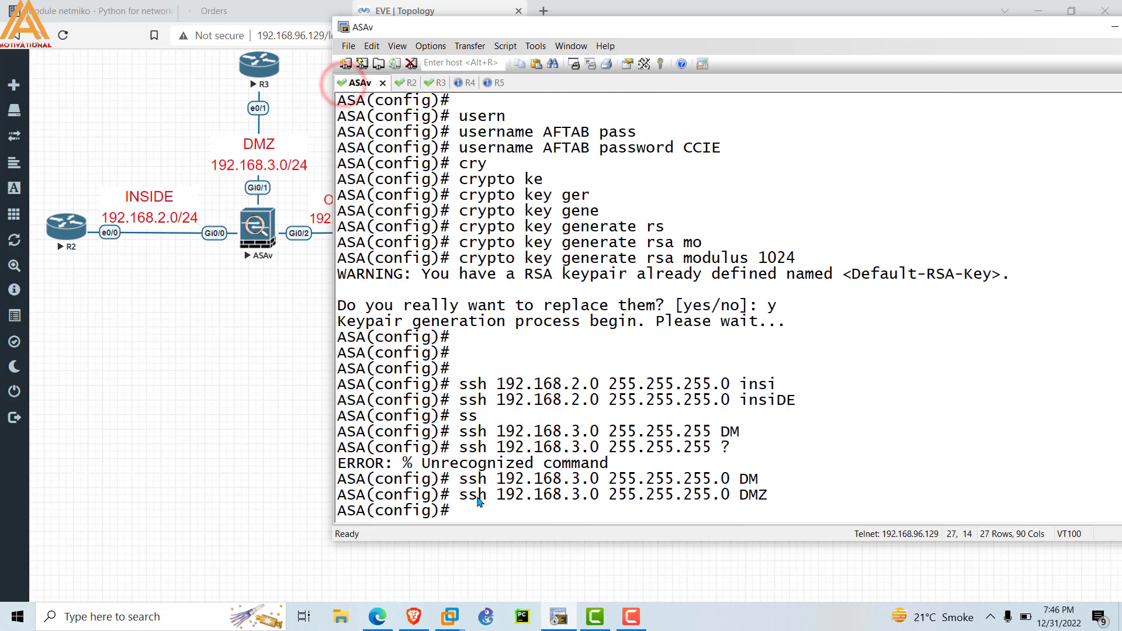
{"action": "left_click", "coordinate": [478, 501]}
{"action": "key", "text": "Return"}
{"action": "key", "text": "Return"}
{"action": "key", "text": "Return"}
{"action": "key", "text": "Return"}
{"action": "key", "text": "Return"}
{"action": "key", "text": "Return"}
{"action": "key", "text": "Return"}
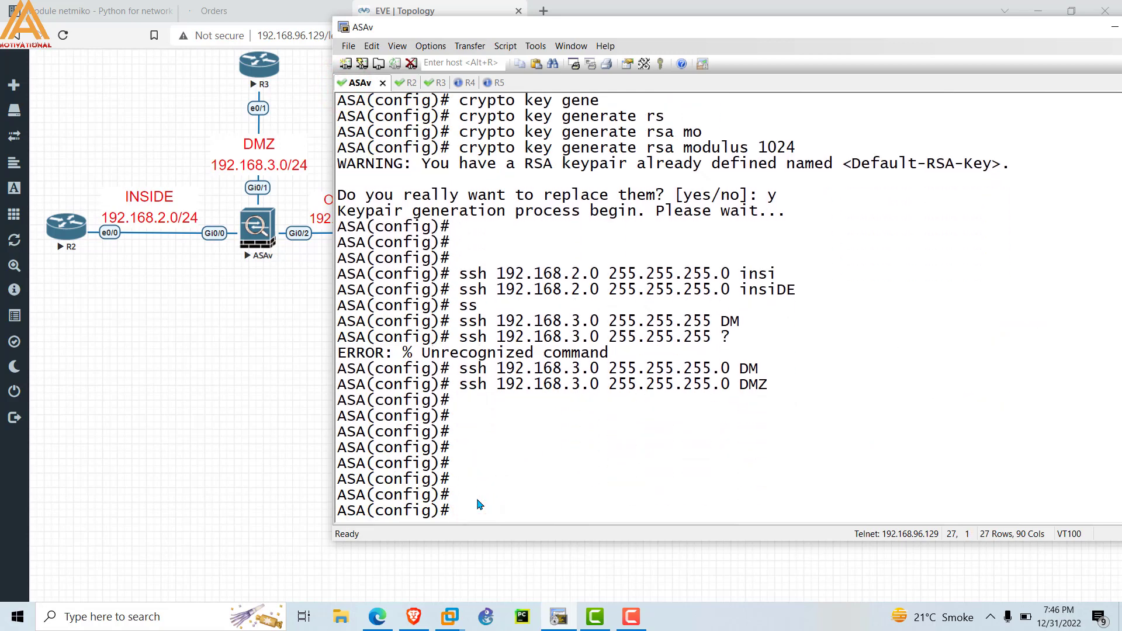
{"action": "key", "text": "Return"}
{"action": "key", "text": "Return"}
{"action": "key", "text": "Return"}
{"action": "key", "text": "Return"}
{"action": "key", "text": "Return"}
{"action": "key", "text": "Return"}
{"action": "key", "text": "Return"}
{"action": "key", "text": "Return"}
{"action": "key", "text": "Return"}
{"action": "key", "text": "Return"}
{"action": "key", "text": "Return"}
{"action": "key", "text": "Return"}
{"action": "key", "text": "Return"}
{"action": "key", "text": "Return"}
{"action": "key", "text": "Return"}
{"action": "key", "text": "Return"}
{"action": "key", "text": "Return"}
{"action": "key", "text": "Return"}
{"action": "key", "text": "Return"}
{"action": "key", "text": "Return"}
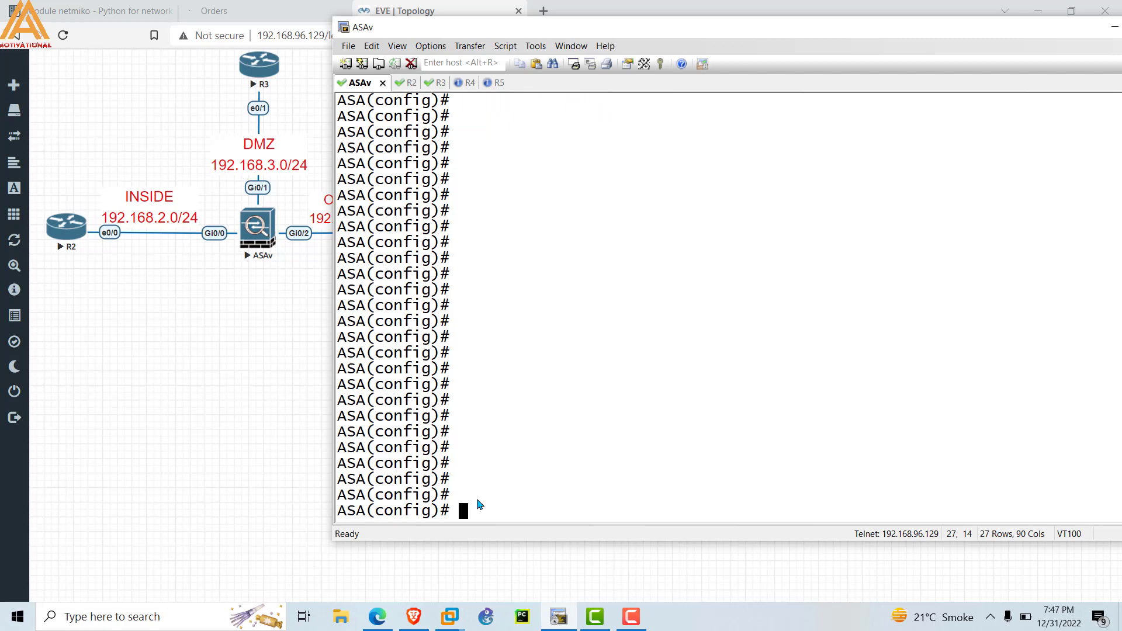
Run 'show ssh sessions' on the ASAv to list the active SSH sessions.
{"action": "type", "text": "sho"}
{"action": "key", "text": "Tab"}
{"action": "type", "text": "ss"}
{"action": "key", "text": "Tab"}
{"action": "type", "text": "sess"}
{"action": "key", "text": "Tab"}
{"action": "key", "text": "Return"}
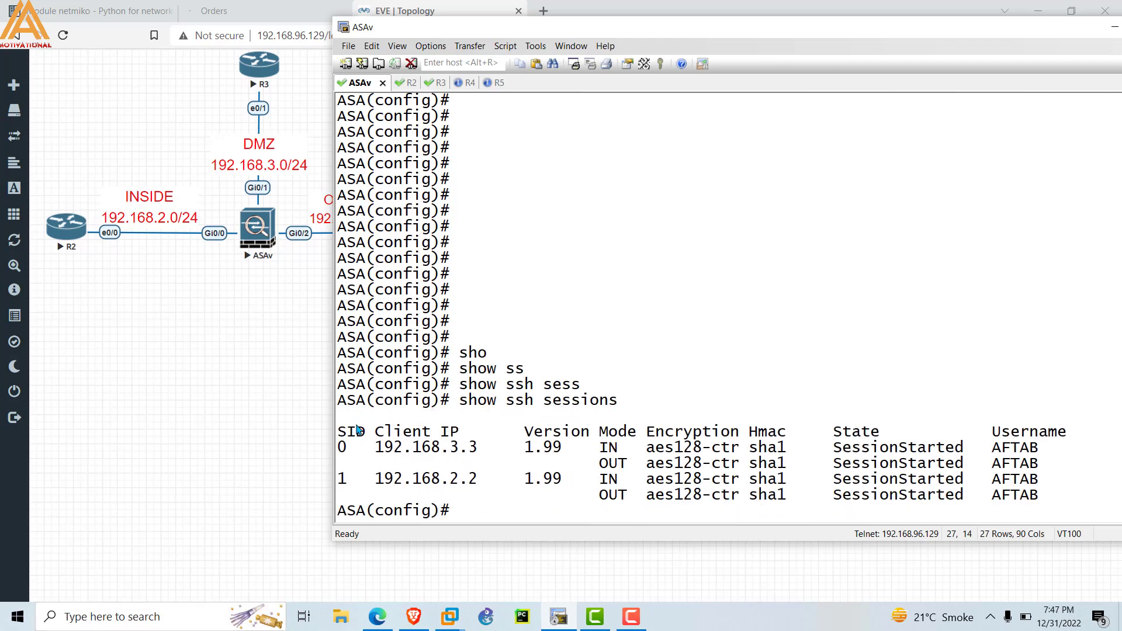
Highlight the session rows for clients 192.168.2.2 and 192.168.3.3.
{"action": "left_click_drag", "start_coordinate": [341, 478], "coordinate": [477, 484]}
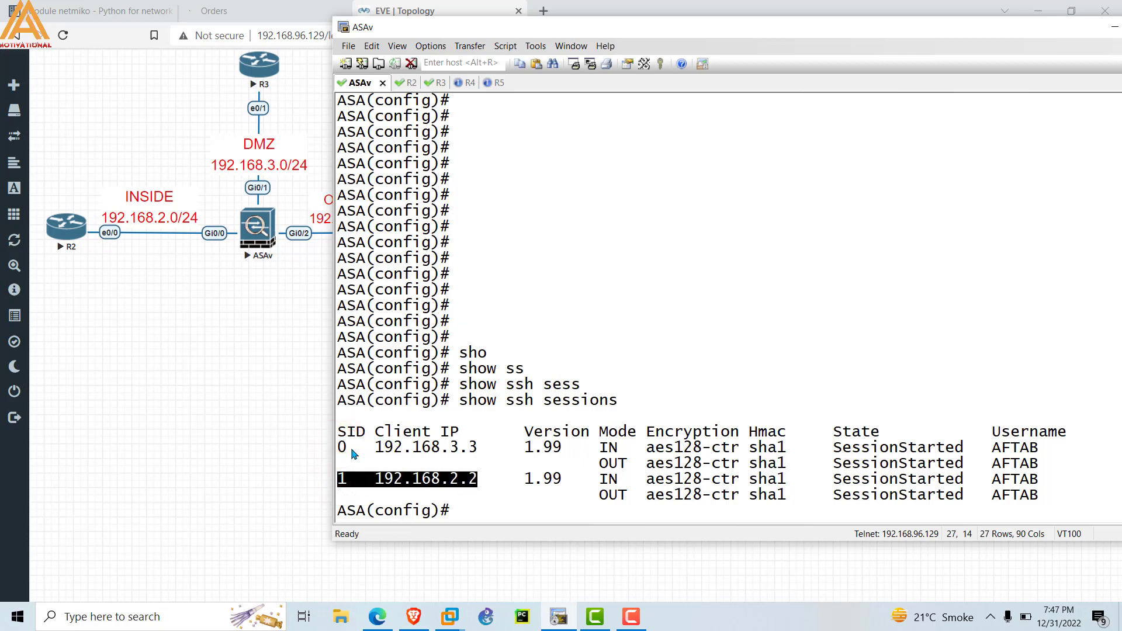
{"action": "left_click_drag", "start_coordinate": [344, 449], "coordinate": [486, 451]}
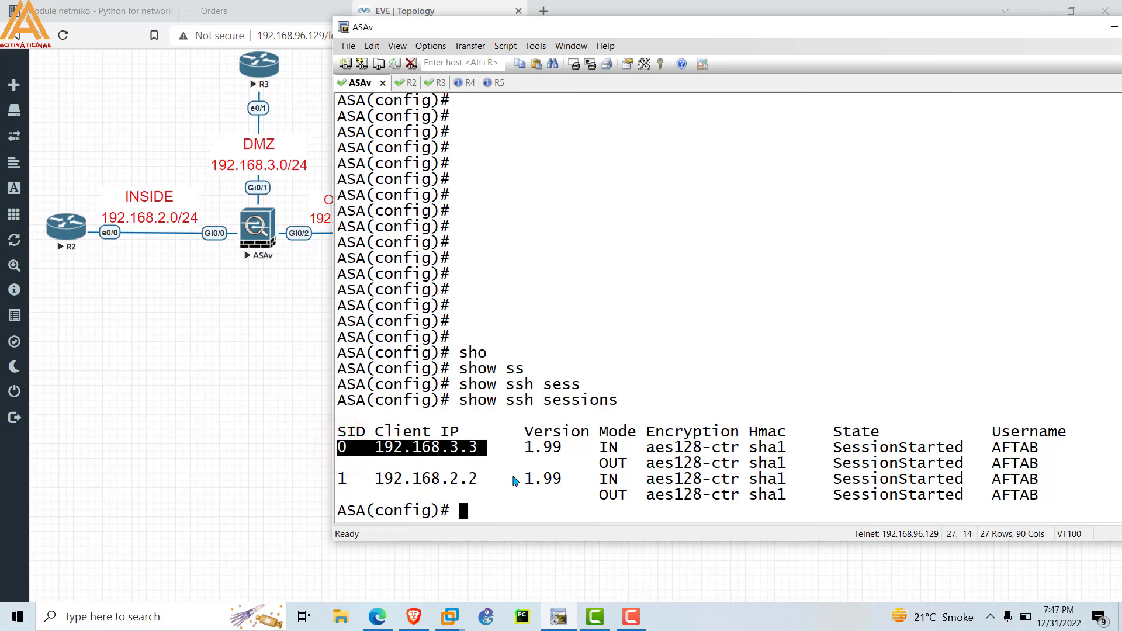
{"action": "left_click", "coordinate": [462, 518]}
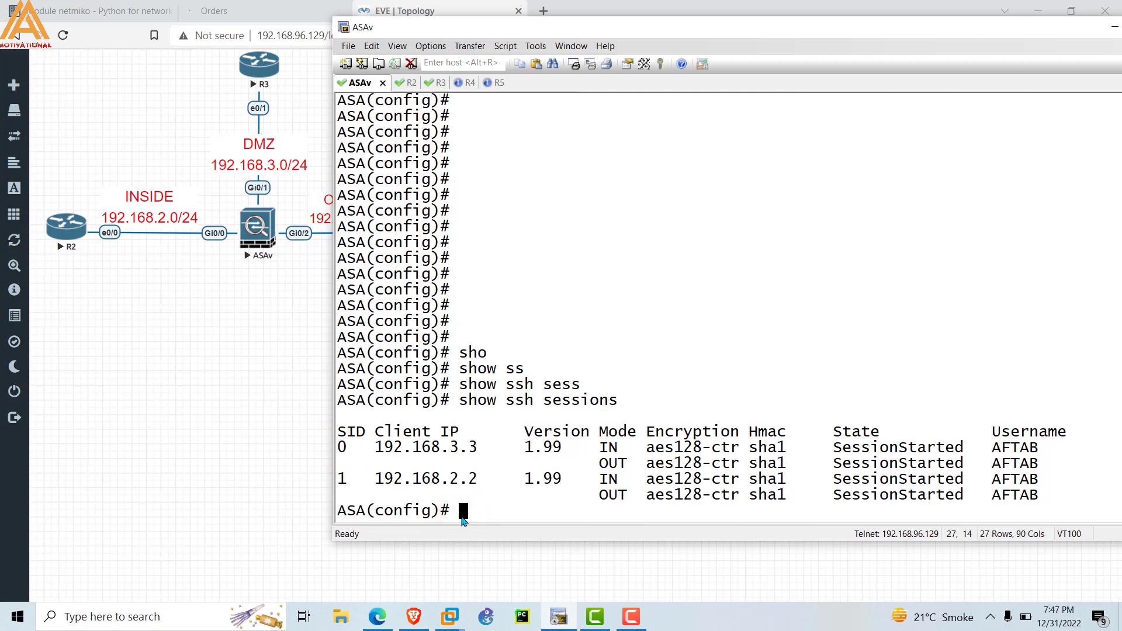
Disconnect SSH session 0 on the ASAv with 'ssh disconnect 0'.
{"action": "type", "text": "ss"}
{"action": "key", "text": "Tab"}
{"action": "type", "text": "h di"}
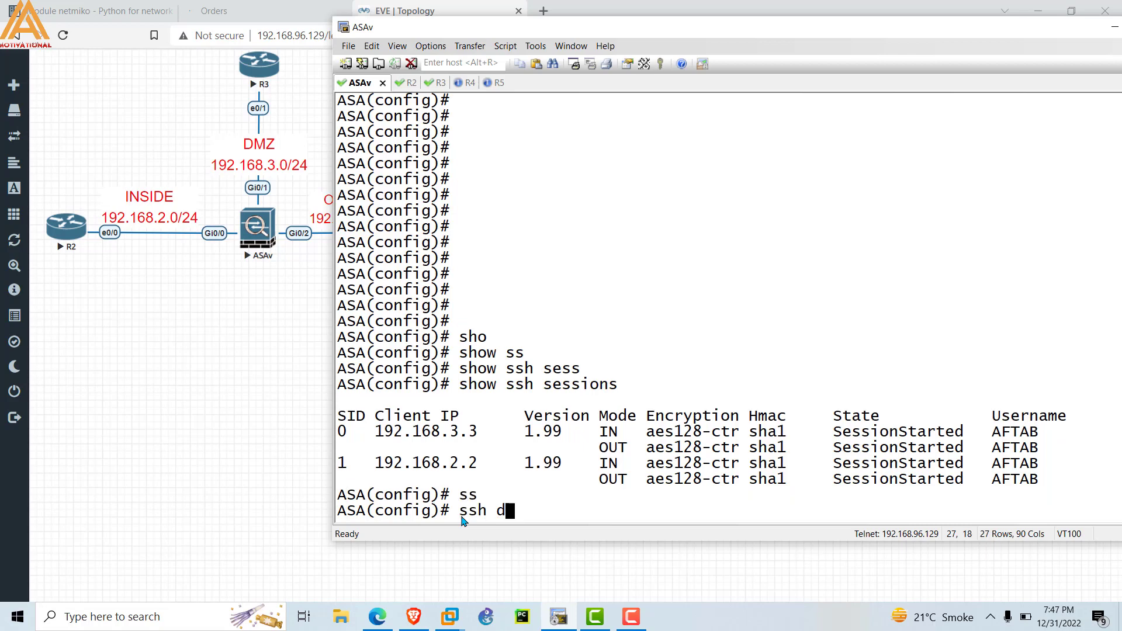
{"action": "key", "text": "Tab"}
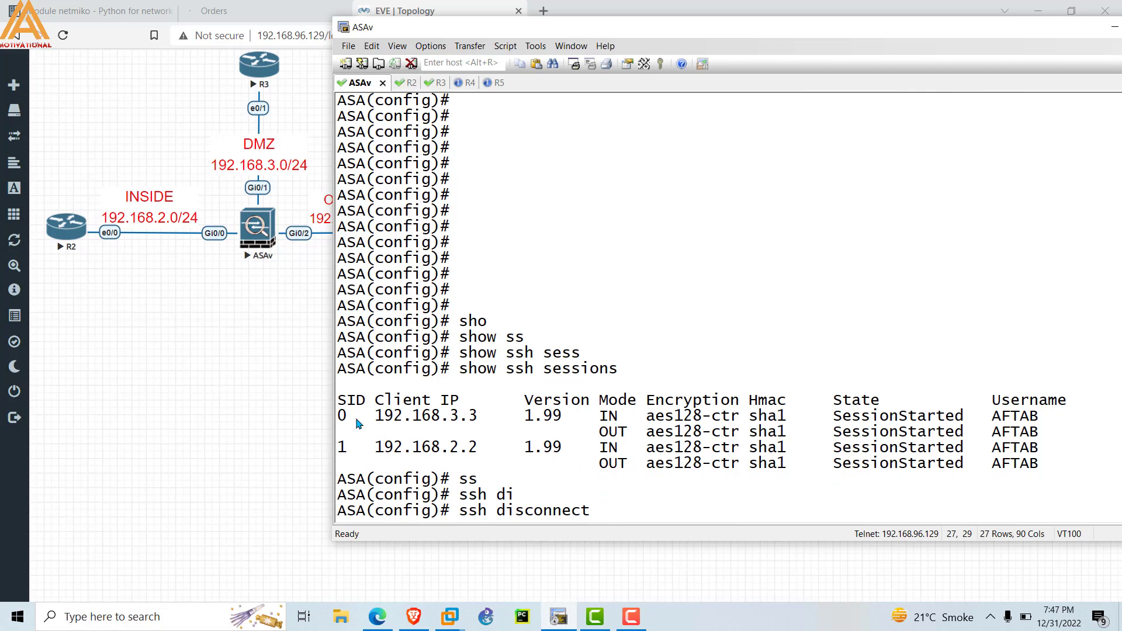
{"action": "double_click", "coordinate": [345, 417]}
{"action": "right_click", "coordinate": [606, 512]}
{"action": "key", "text": "Return"}
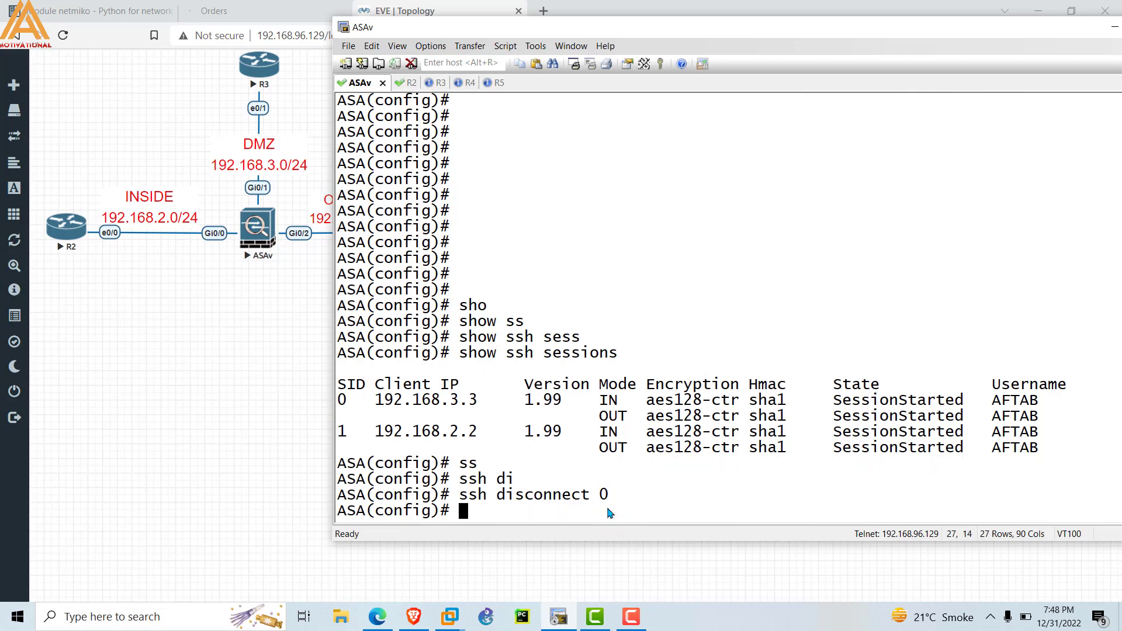
Check that the DMZ router R3 session reports the connection closed by the foreign host.
{"action": "left_click", "coordinate": [434, 83]}
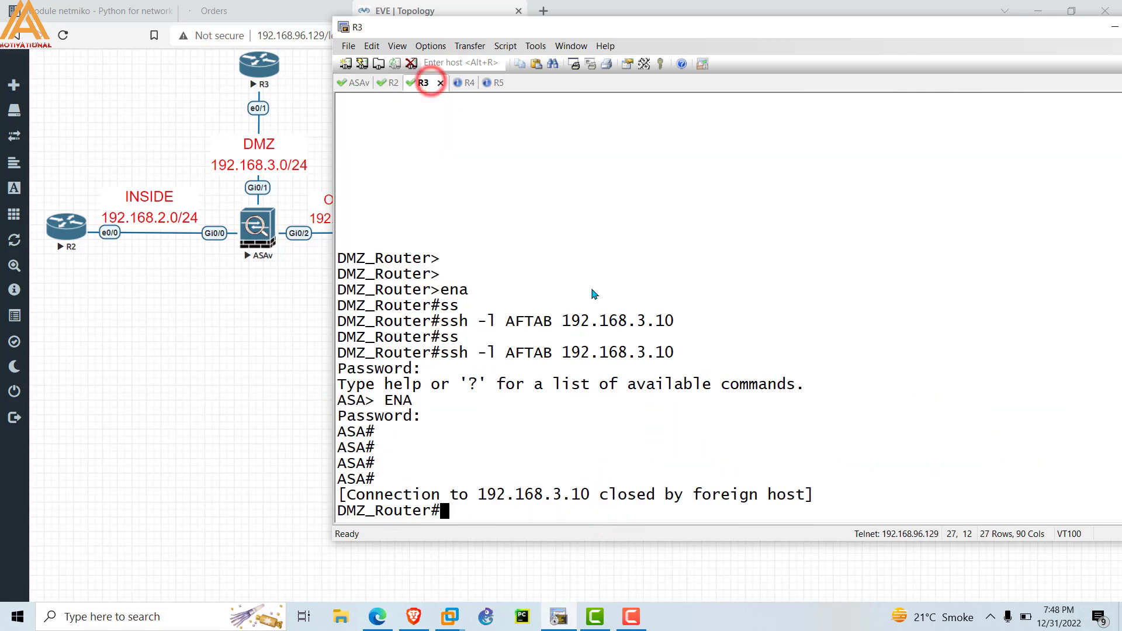
{"action": "left_click_drag", "start_coordinate": [353, 494], "coordinate": [751, 505]}
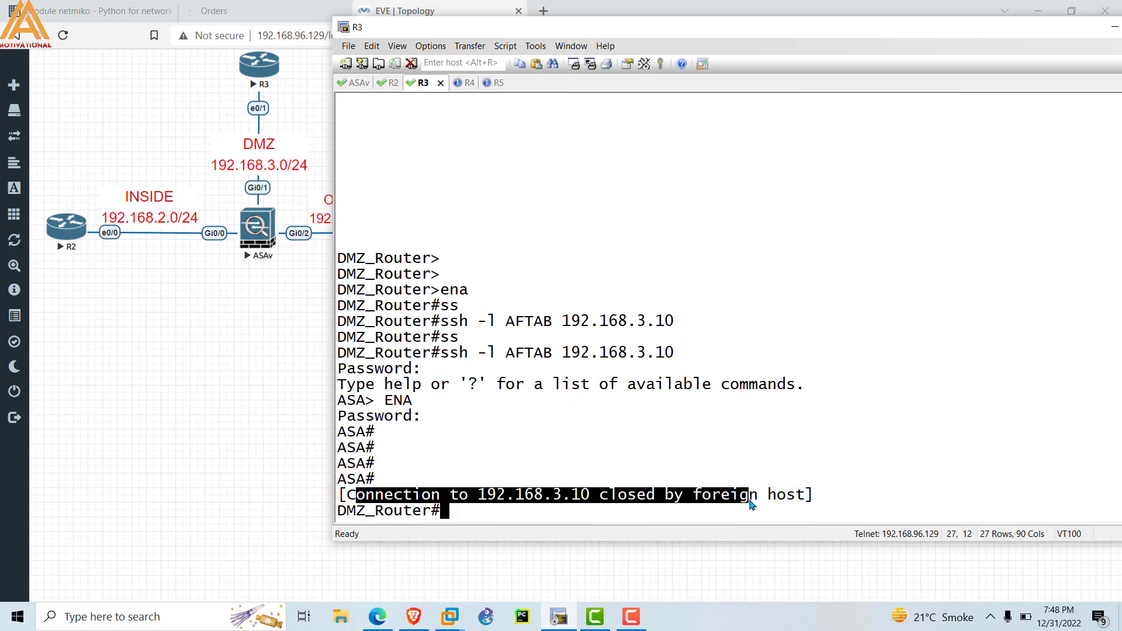
{"action": "left_click", "coordinate": [477, 514]}
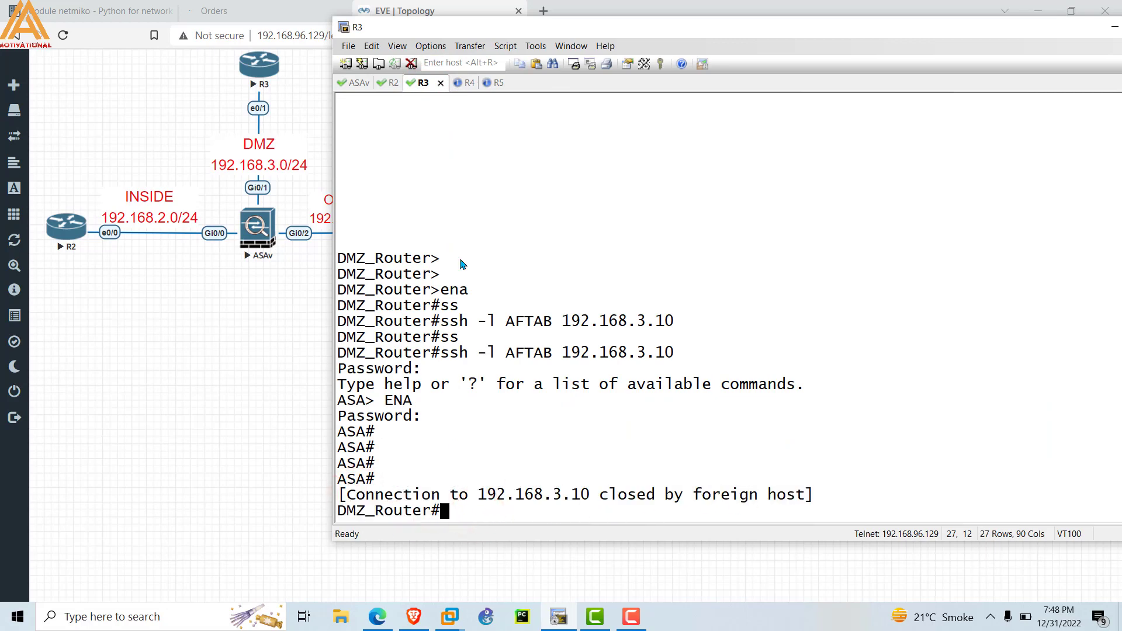
{"action": "left_click", "coordinate": [384, 82]}
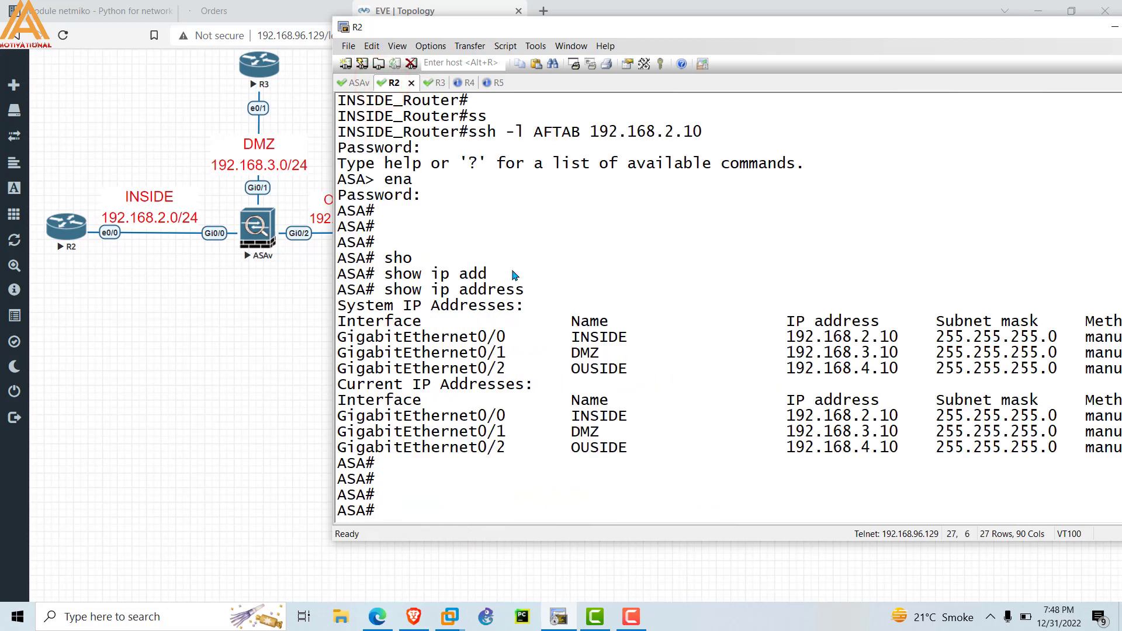
Back on the ASAv, disconnect SSH session 1 with 'ssh disconnect 1'.
{"action": "left_click", "coordinate": [358, 83]}
{"action": "type", "text": "s"}
{"action": "key", "text": "Up"}
{"action": "key", "text": "BackSpace"}
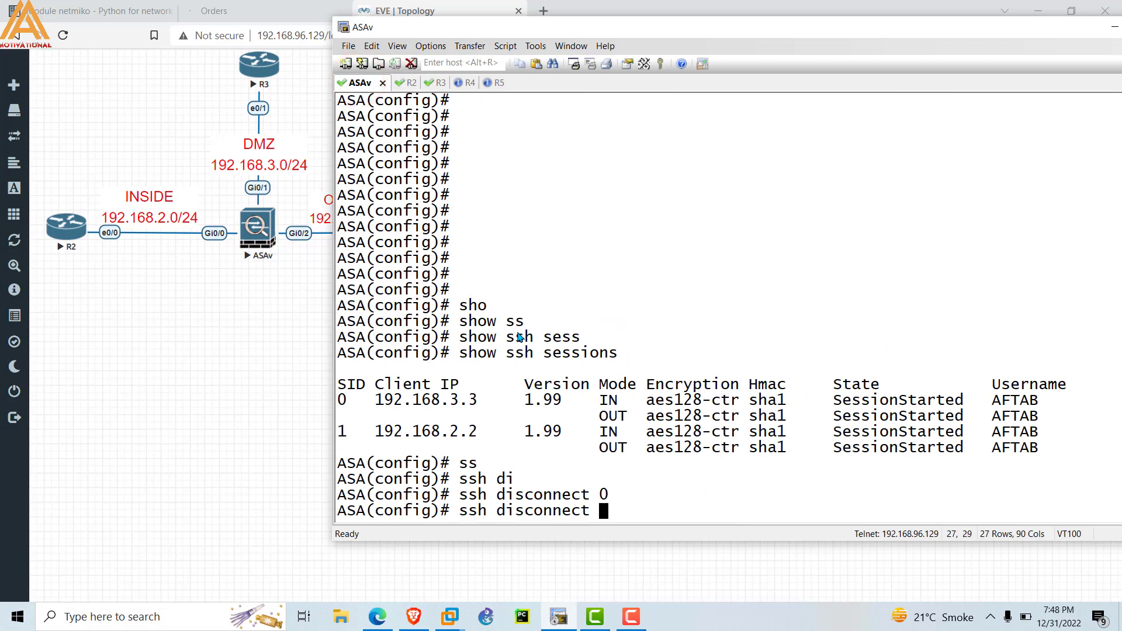
{"action": "type", "text": "1"}
{"action": "key", "text": "Return"}
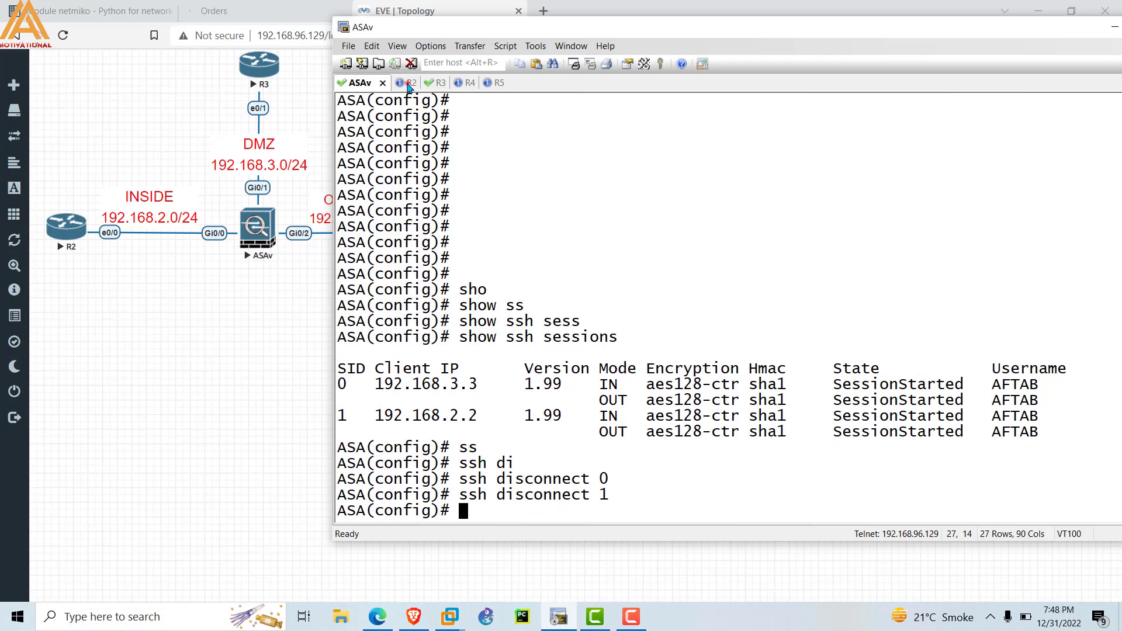
Confirm the INSIDE router R2 session shows its connection to 192.168.2.10 closed.
{"action": "left_click", "coordinate": [407, 85]}
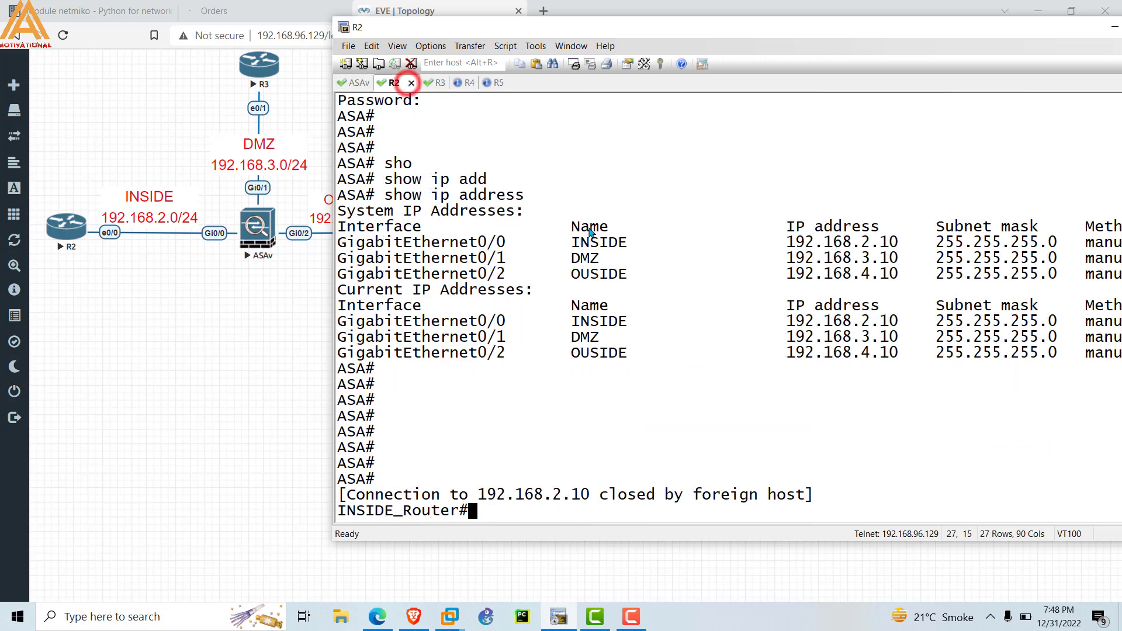
{"action": "double_click", "coordinate": [351, 496]}
{"action": "left_click_drag", "start_coordinate": [346, 496], "coordinate": [834, 496]}
{"action": "left_click", "coordinate": [835, 495]}
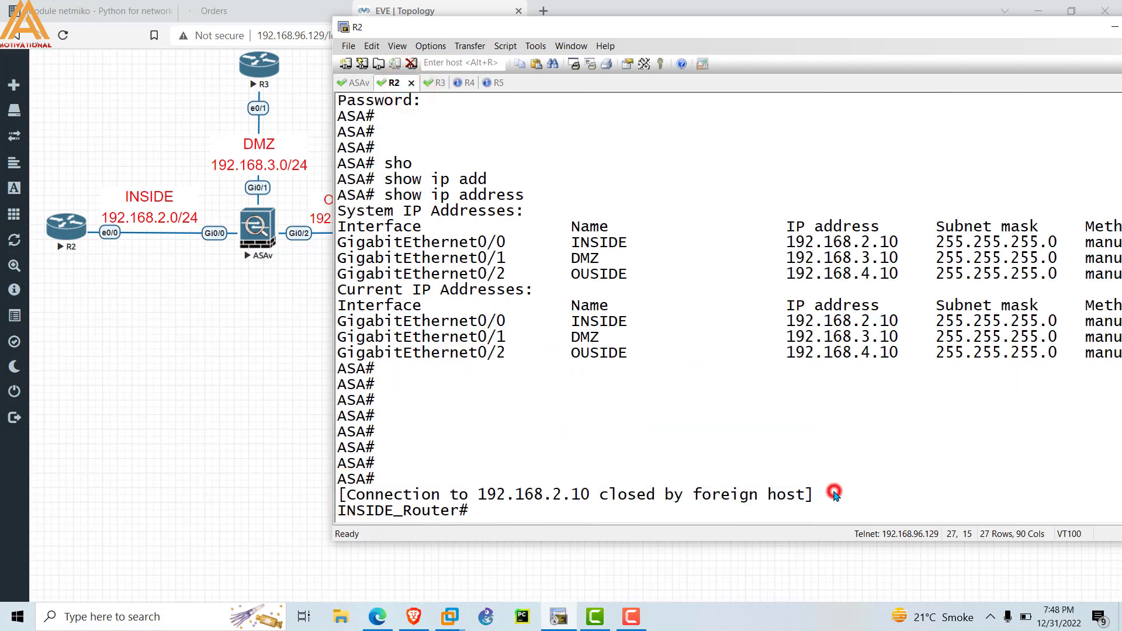